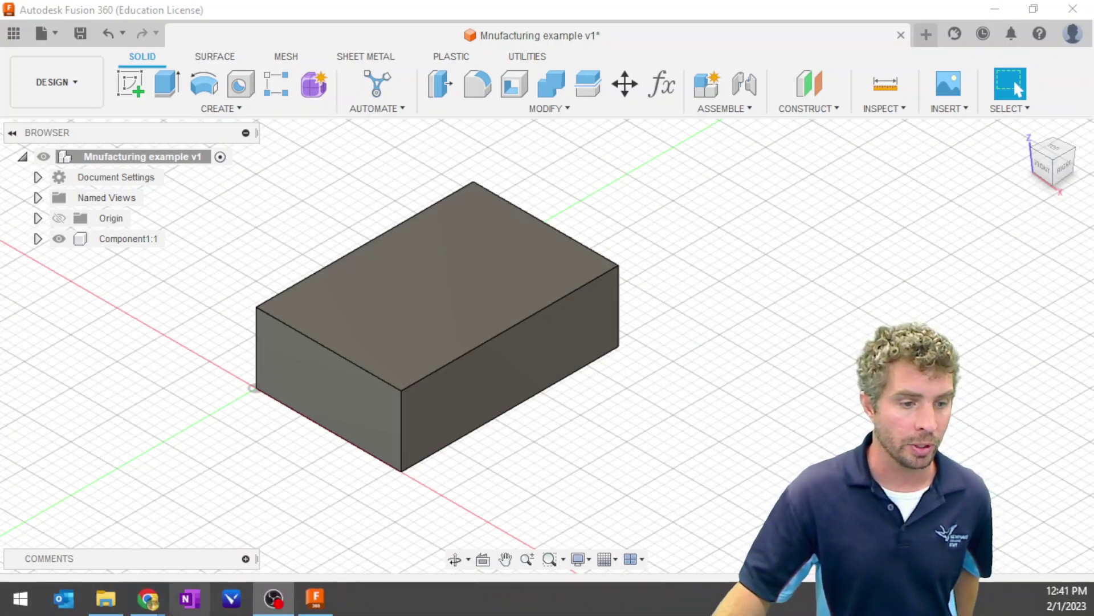
- In the shared printing folder, tick the print settings, macOS GPX package and Flashforge machine files, then untick two
mouse_move(150, 597)
click(244, 556)
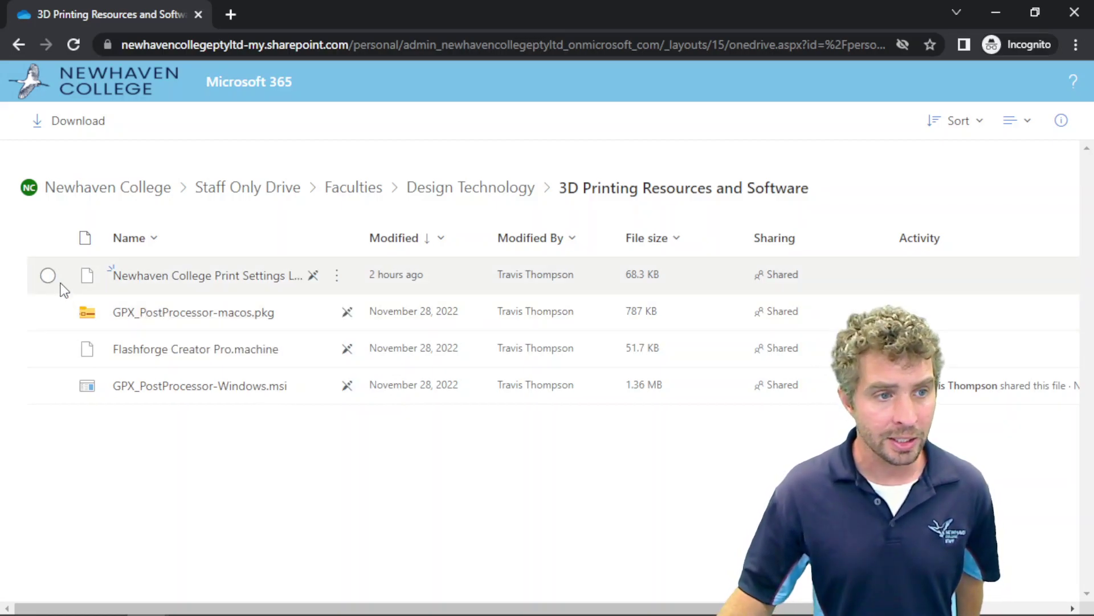
click(48, 276)
click(48, 311)
click(47, 348)
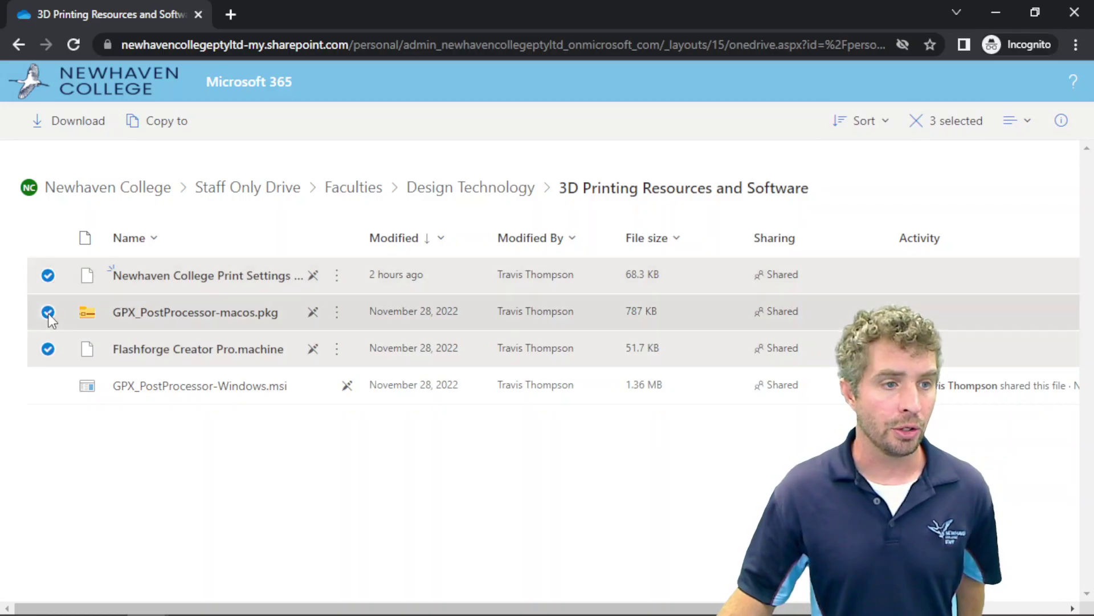
click(48, 312)
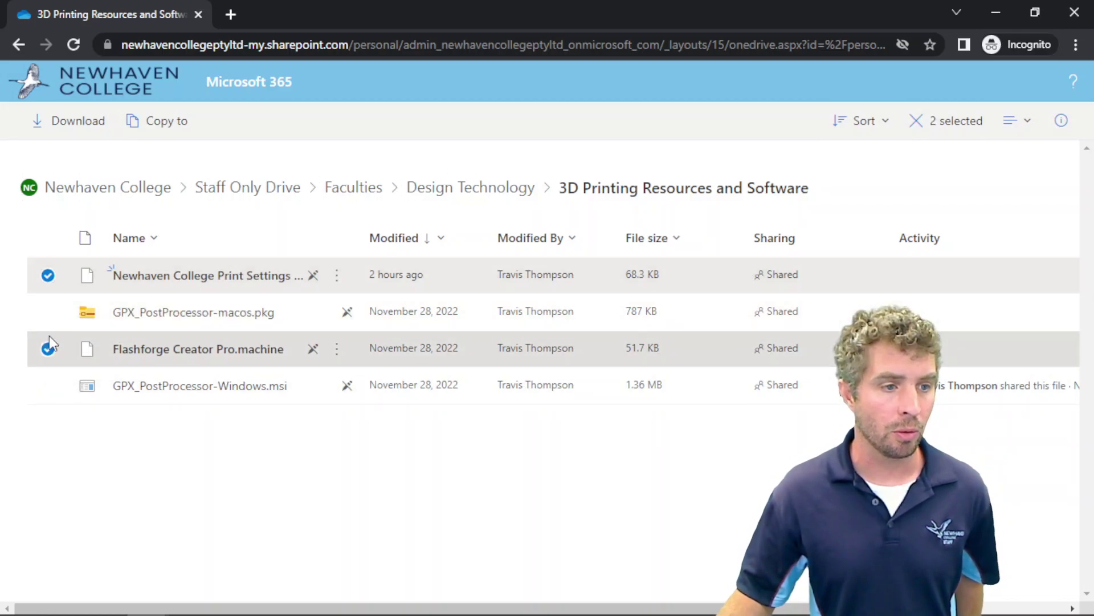
click(48, 347)
- Show the Download option for the print settings, macOS package and machine files, then clear the selection
click(339, 276)
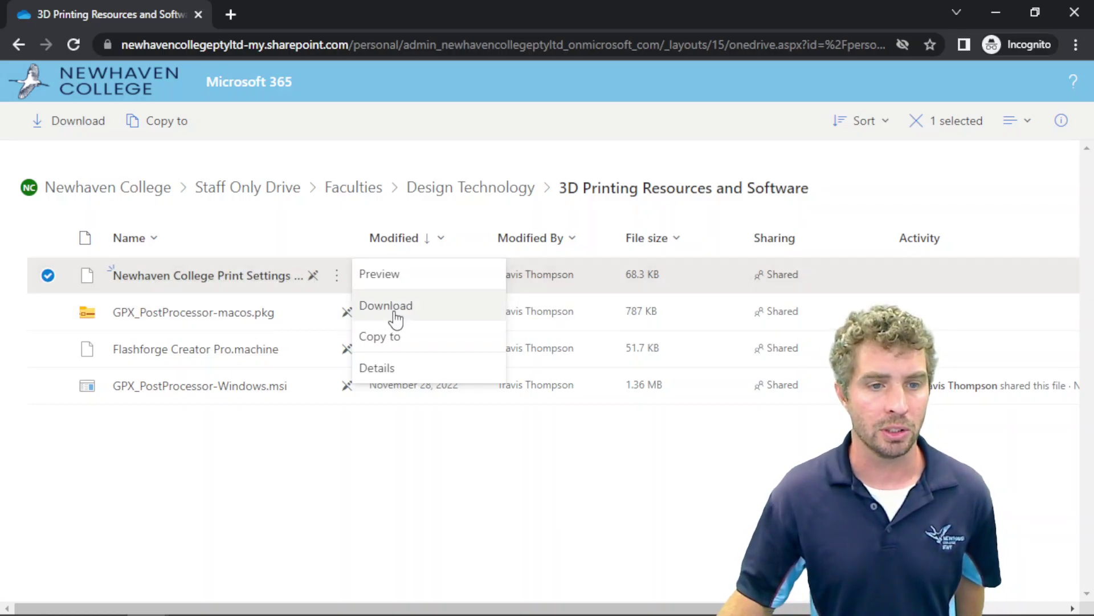
click(336, 313)
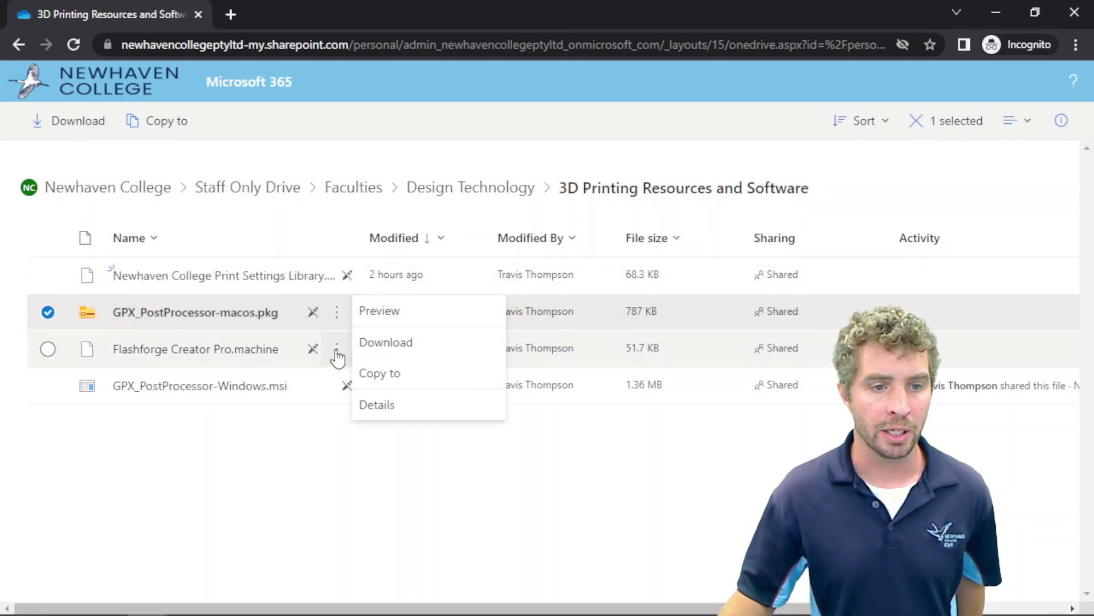
click(337, 349)
click(712, 492)
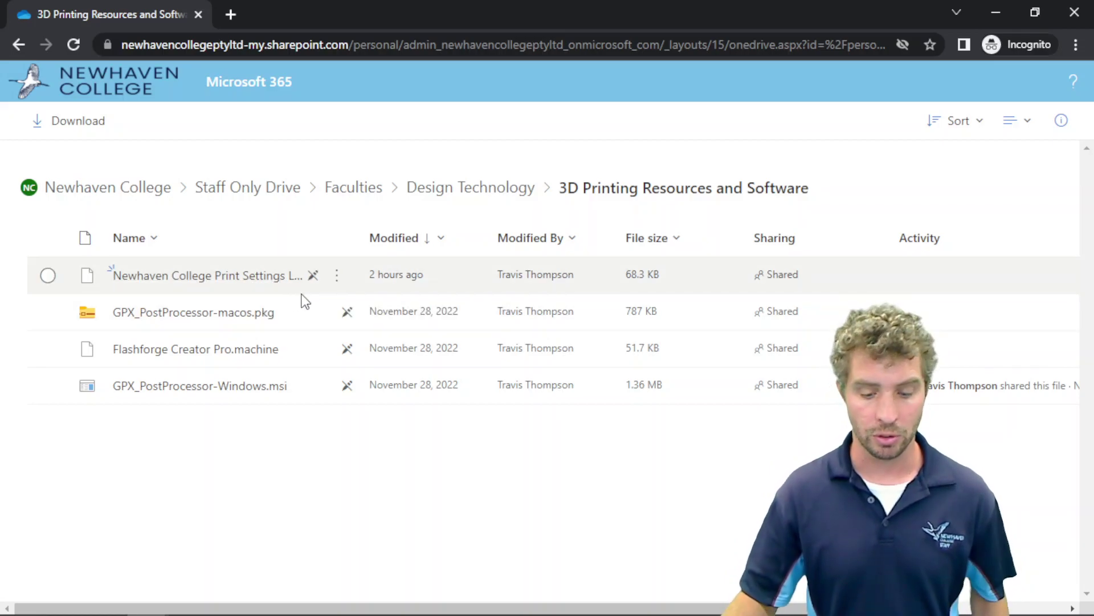
click(317, 595)
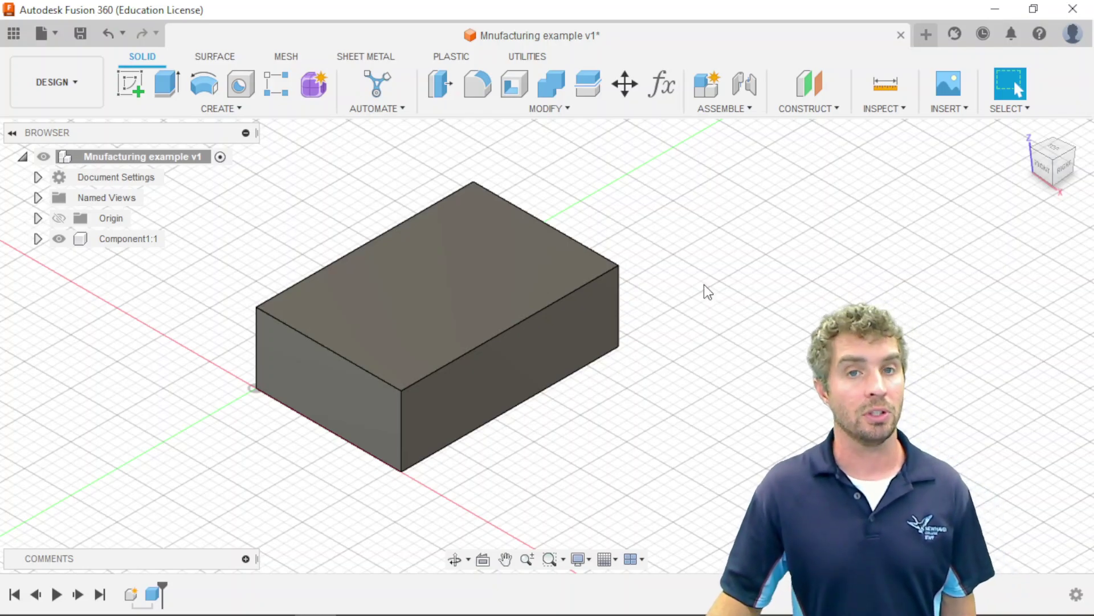
- Switch from Design to the Manufacture workspace and pan the box to the centre of the view
click(83, 106)
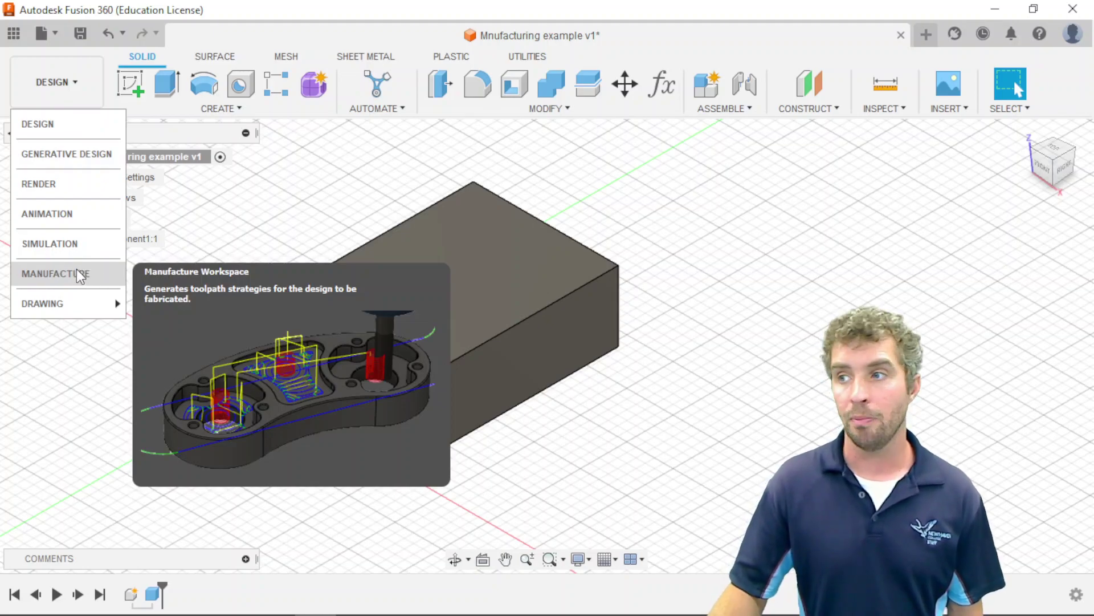
click(77, 270)
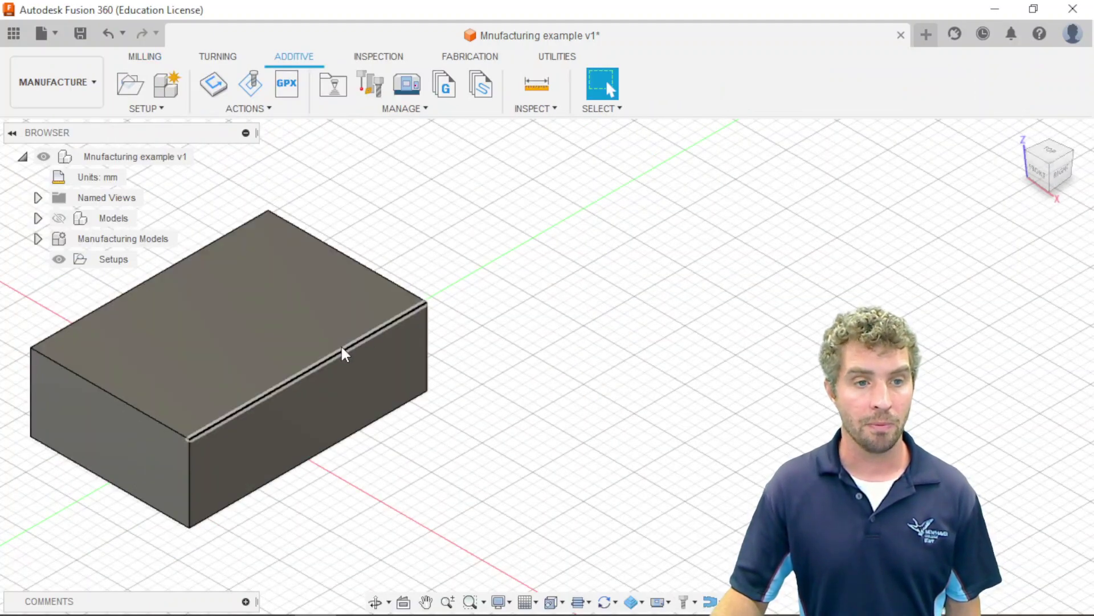
middle_drag(342, 354, 440, 321)
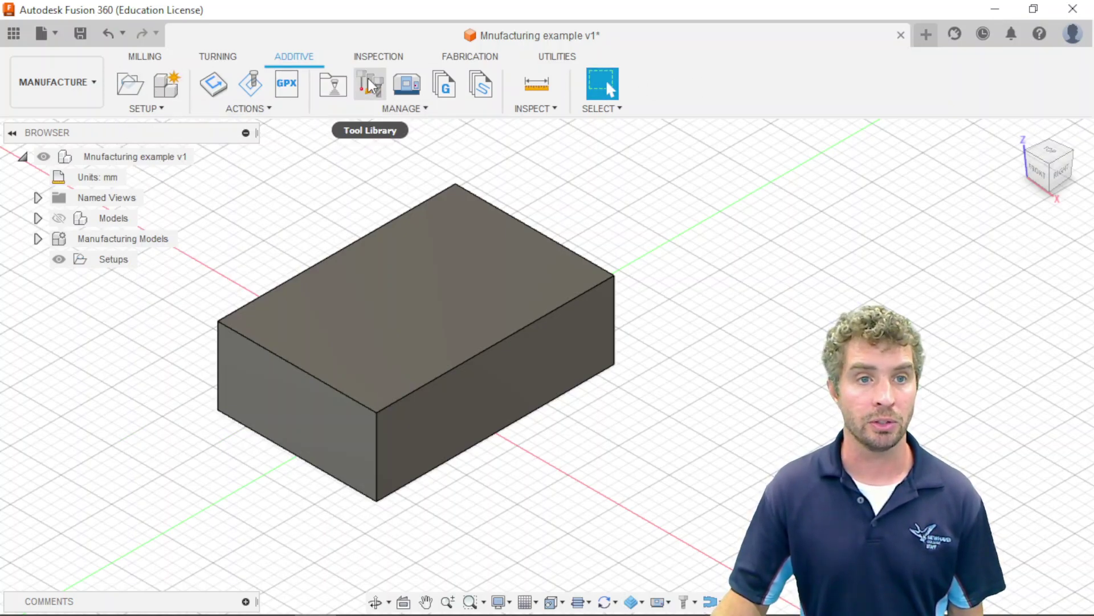
- Import the Newhaven College Print Settings Library file into the print setting library, then close it
click(334, 90)
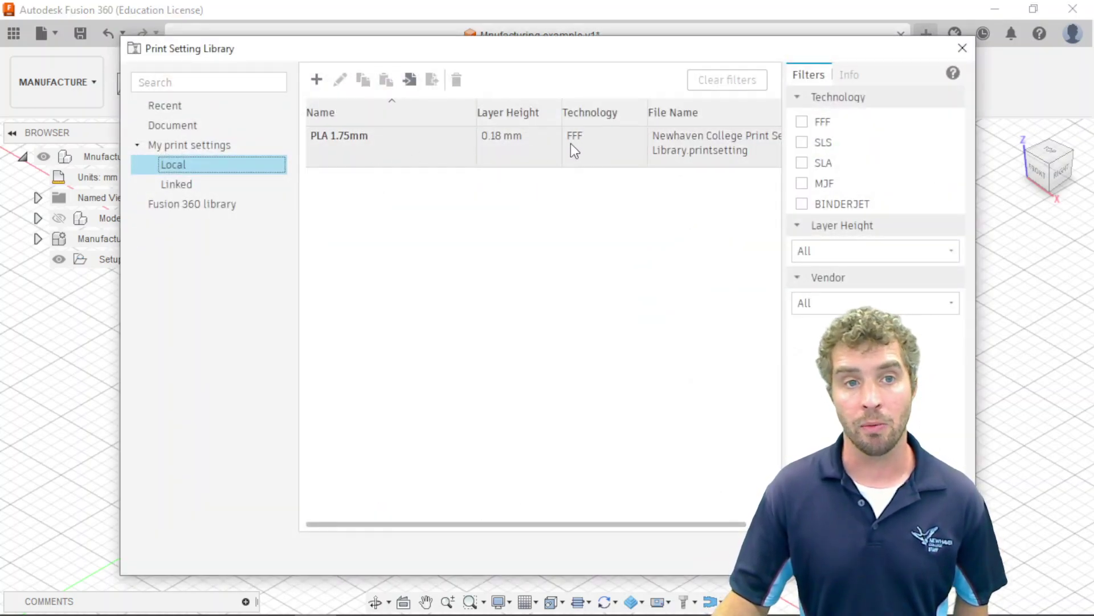
click(410, 81)
click(284, 143)
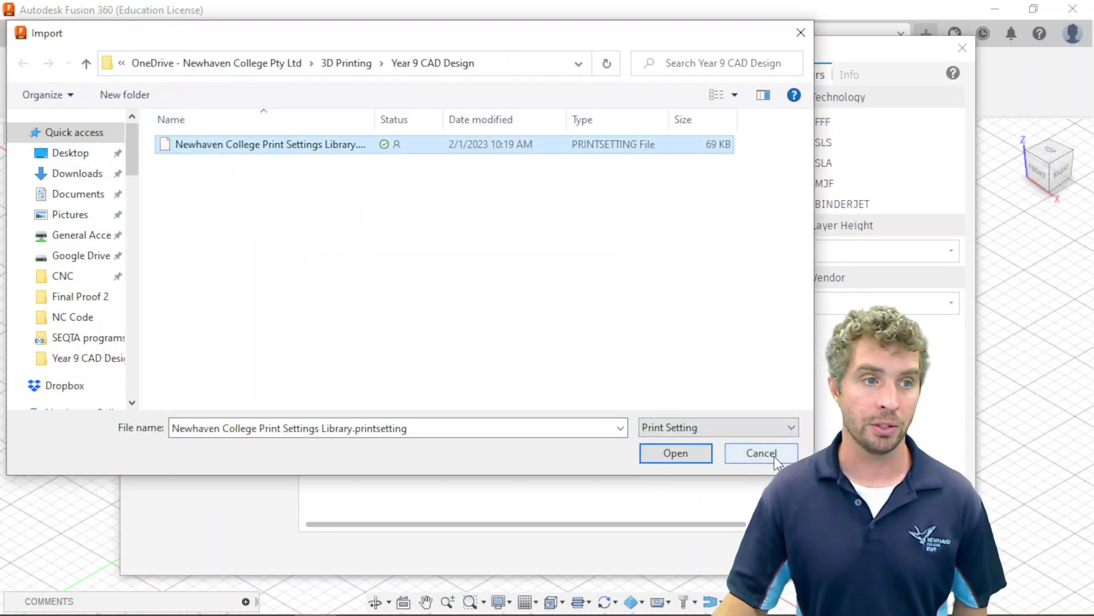
click(686, 454)
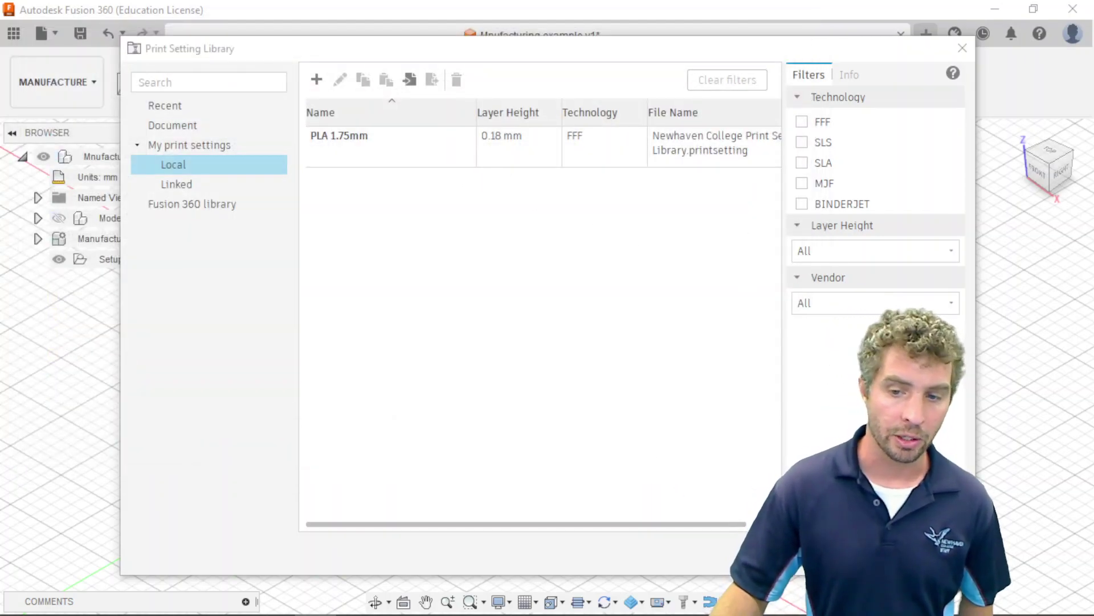
click(940, 555)
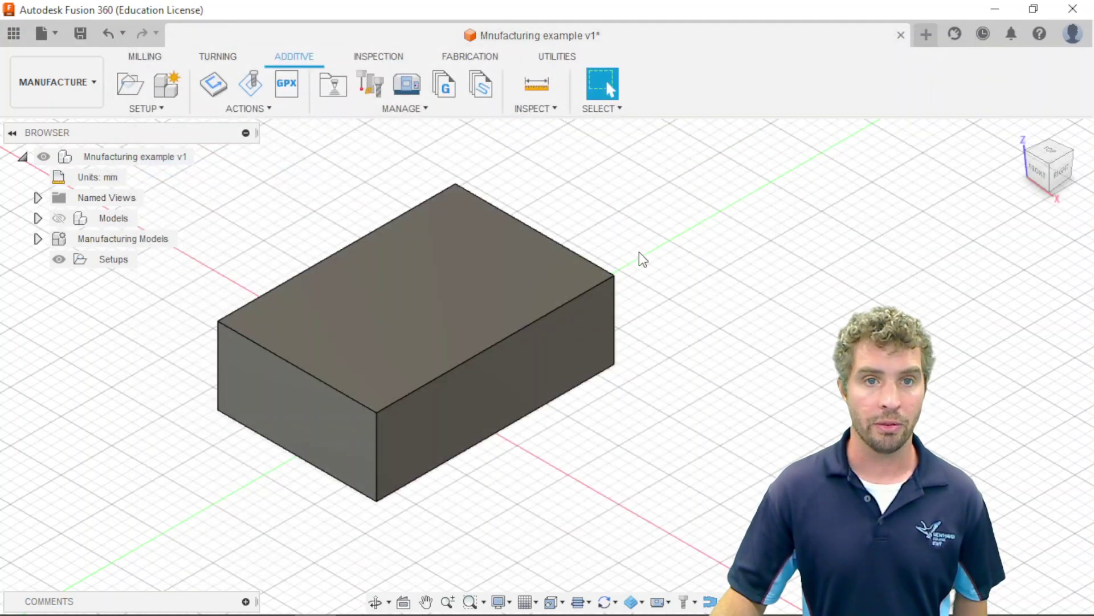
- In the Machine Library, inspect the Fusion library's Flashforge Creator Pro, then show the Local machines
click(405, 89)
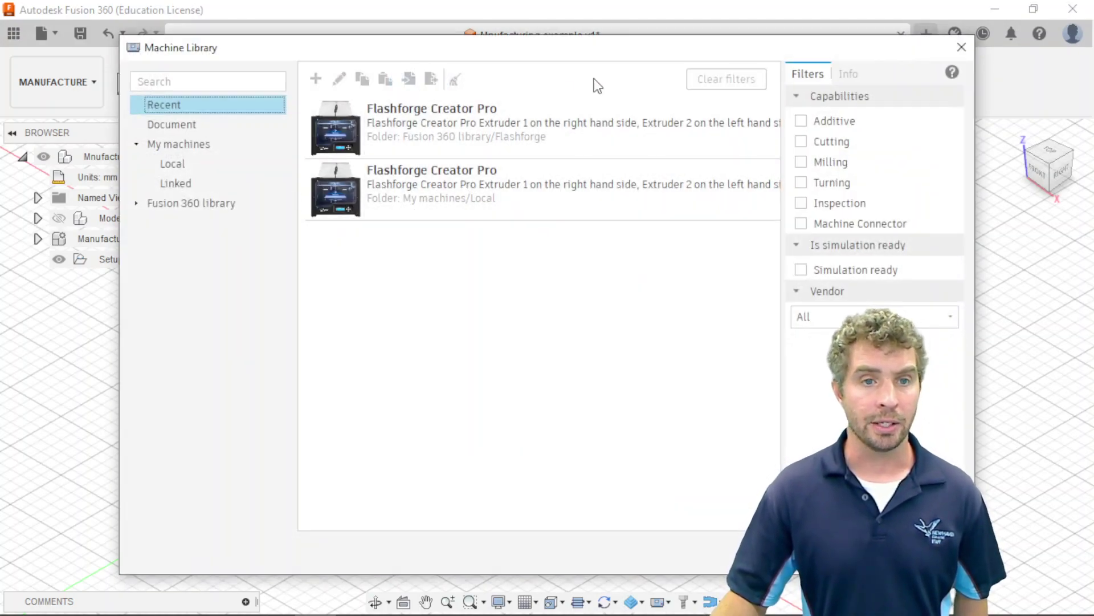
click(458, 122)
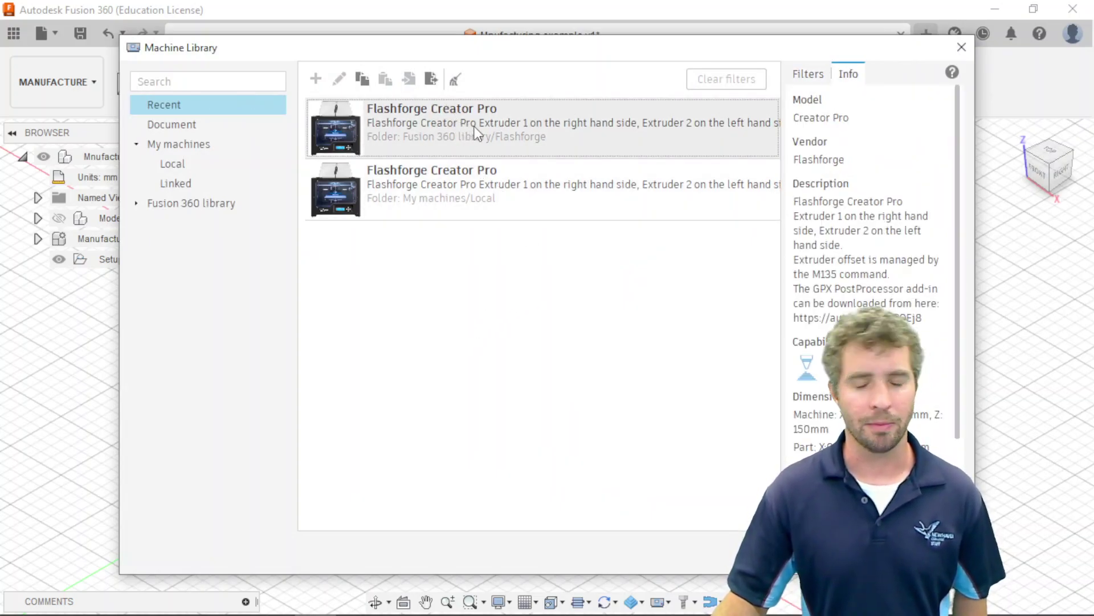
click(485, 108)
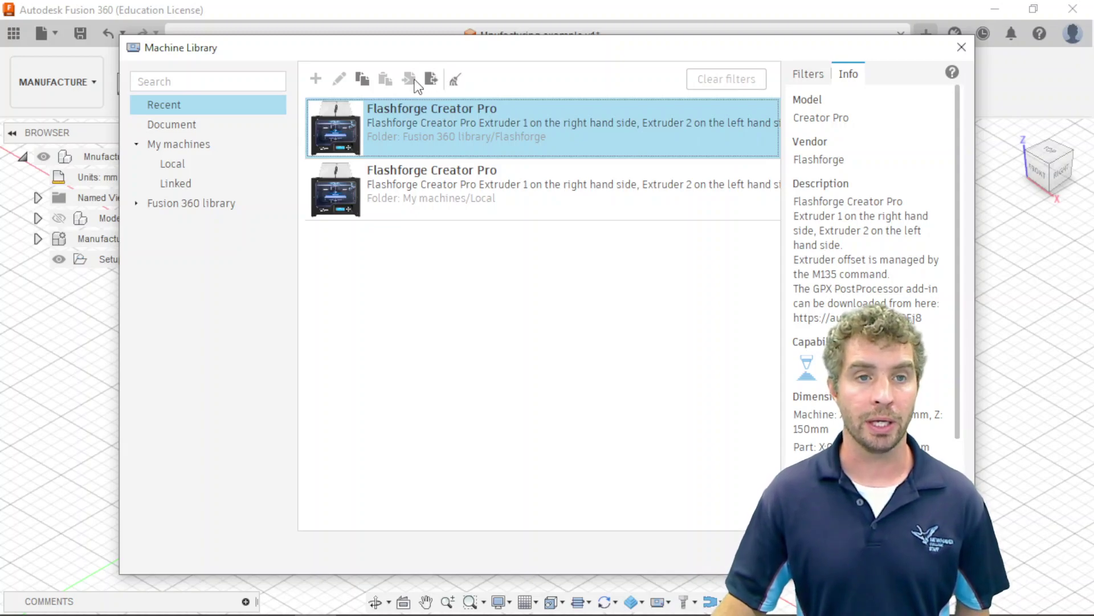
click(435, 269)
click(200, 163)
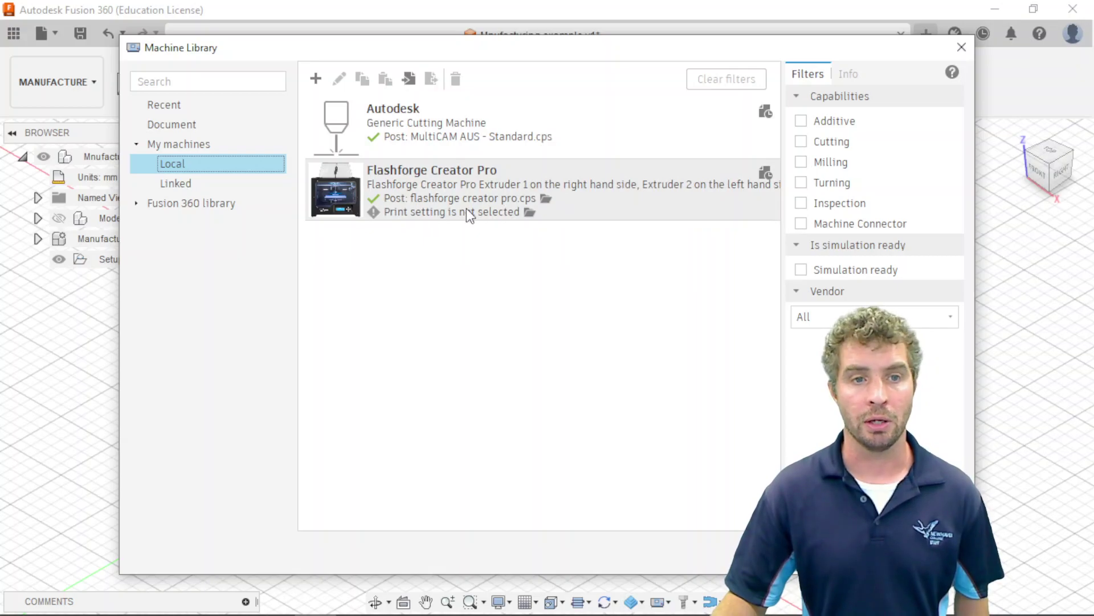
- Import the Flashforge Creator Pro.machine file from the computer into the local machines
click(416, 81)
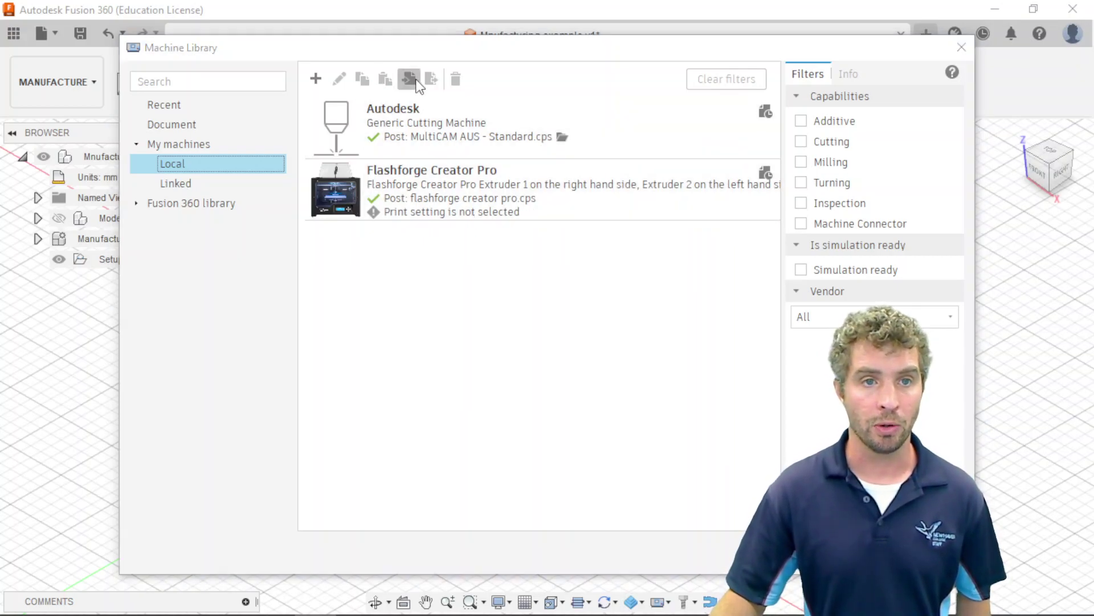
click(331, 478)
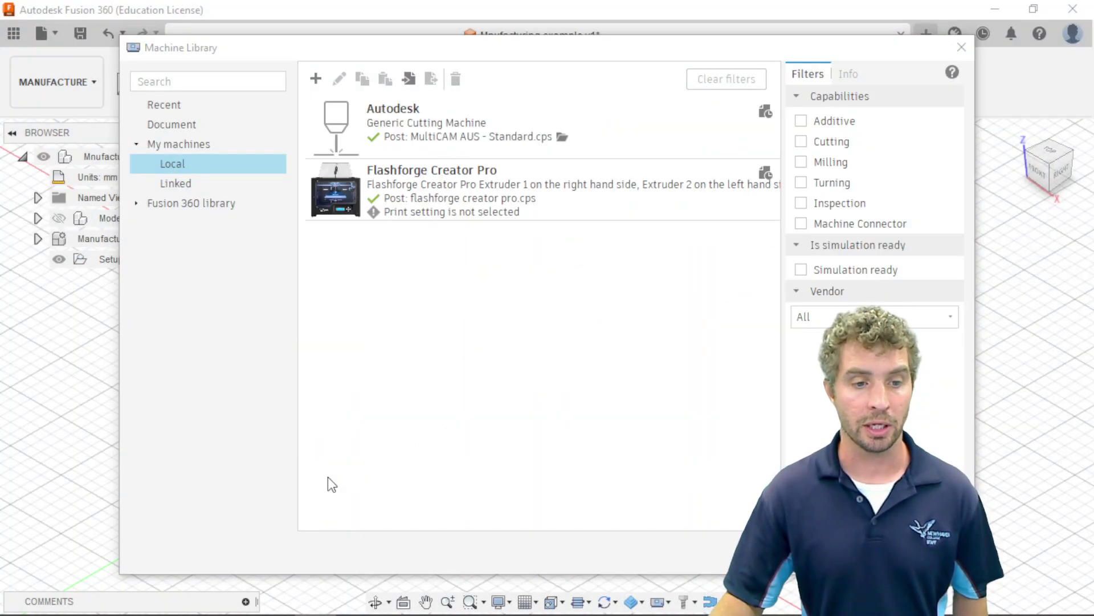
click(239, 163)
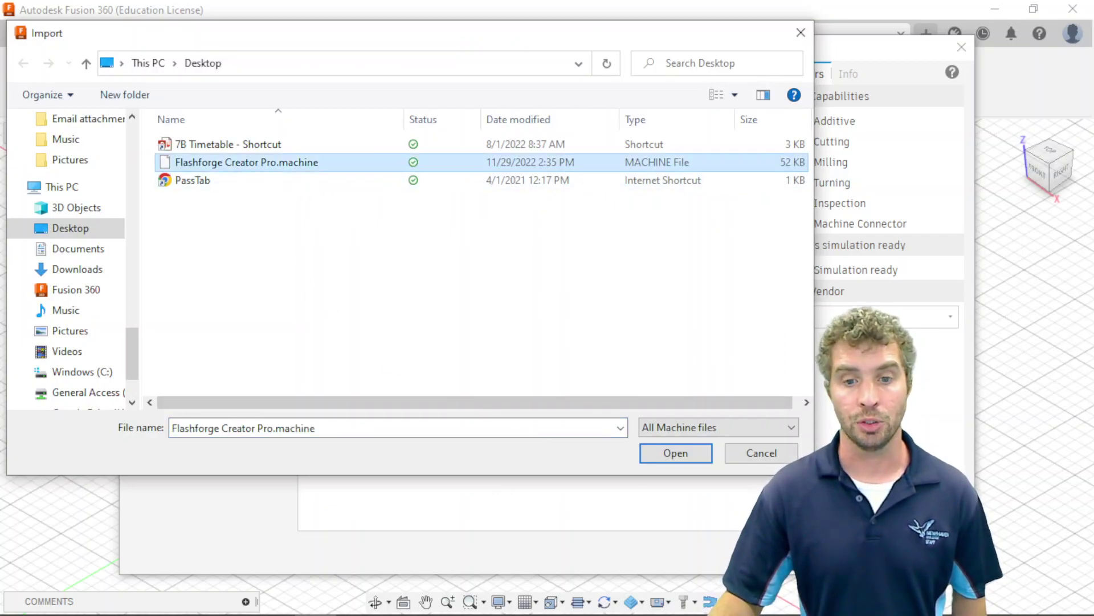
click(762, 453)
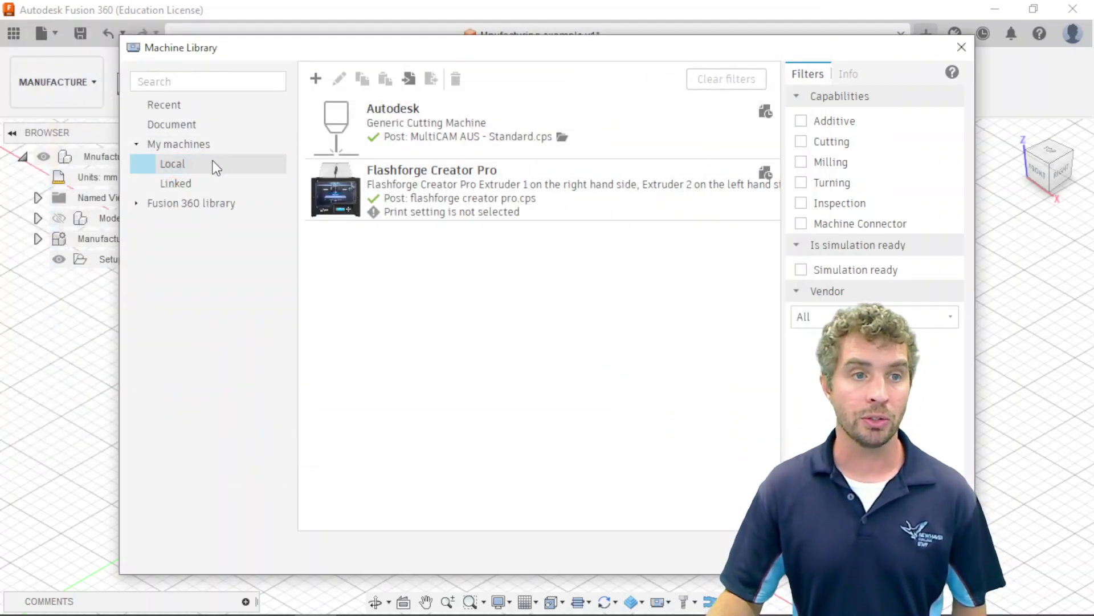
- Try adding a new generic additive machine and importing a machine, cancelling both
click(216, 167)
click(315, 79)
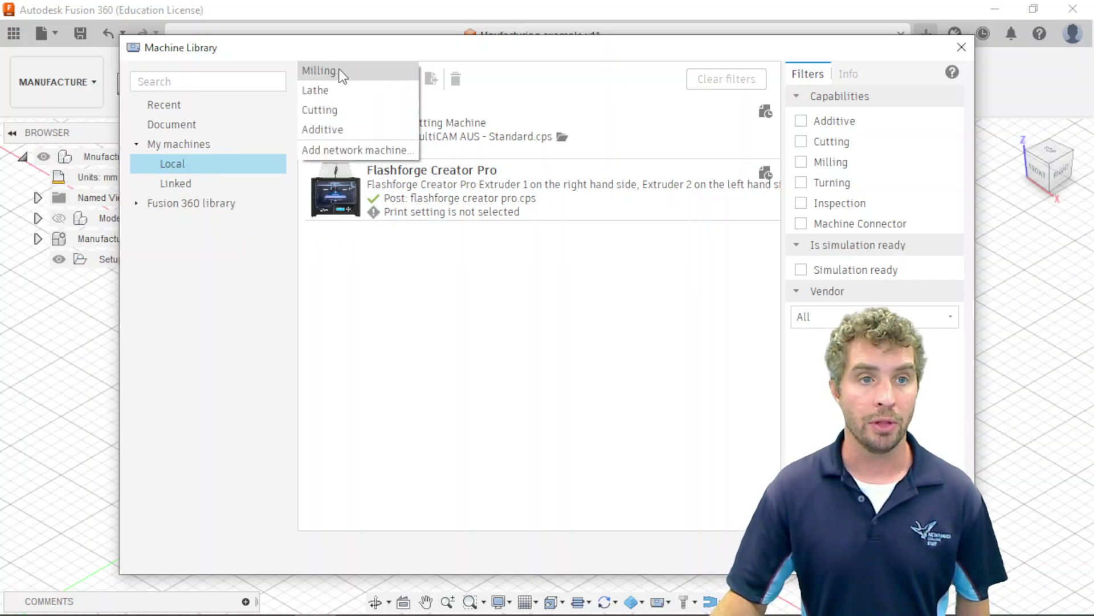
click(353, 131)
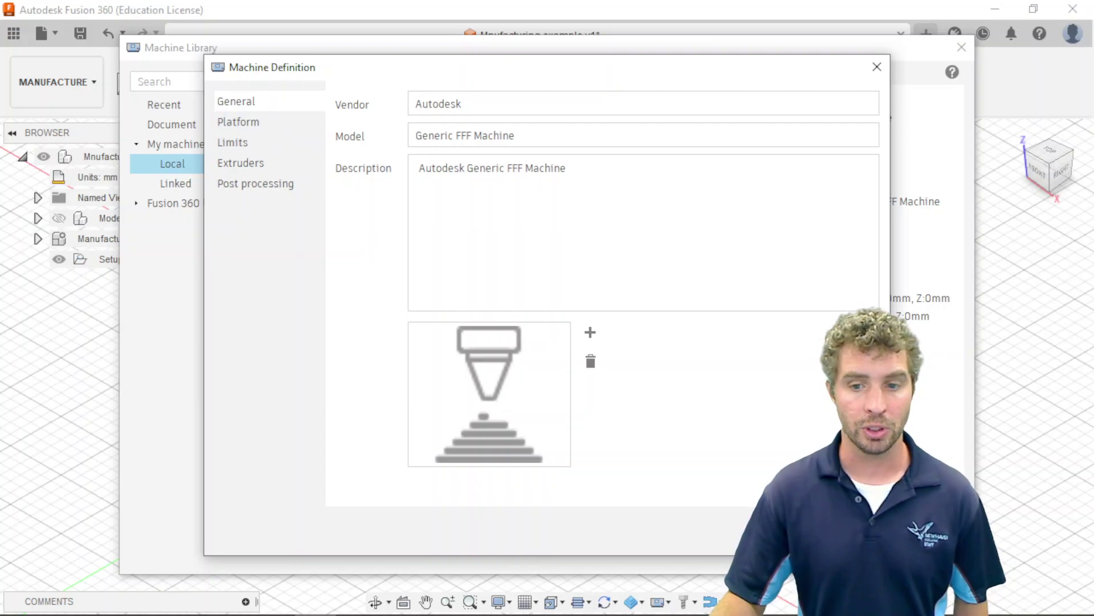
click(850, 530)
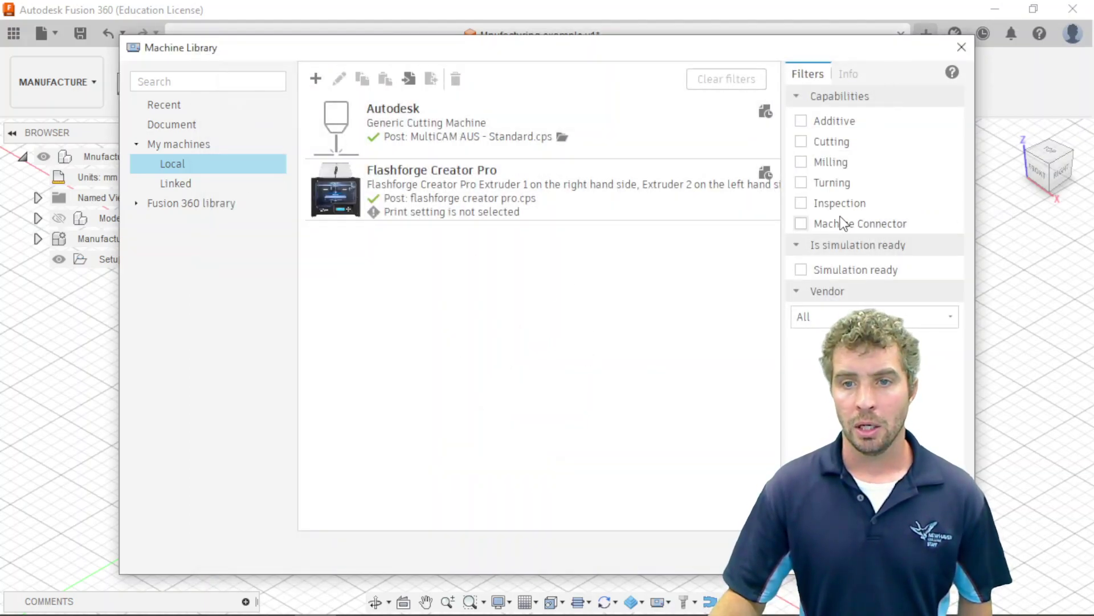
click(407, 78)
click(716, 483)
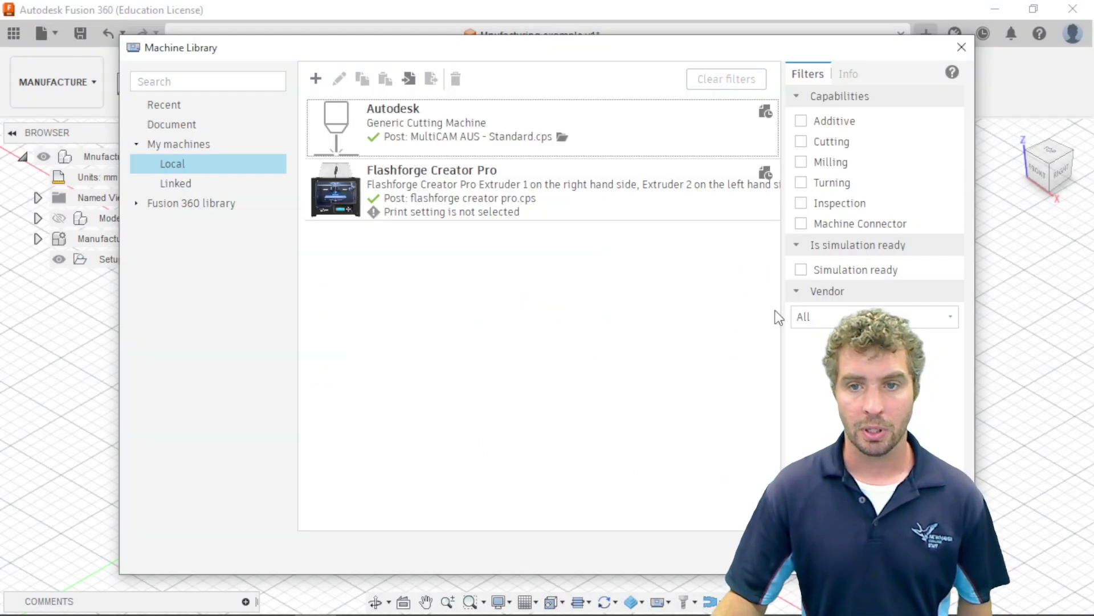
- Browse the Fusion 360 library's machine vendors, then close the Machine Library
click(137, 203)
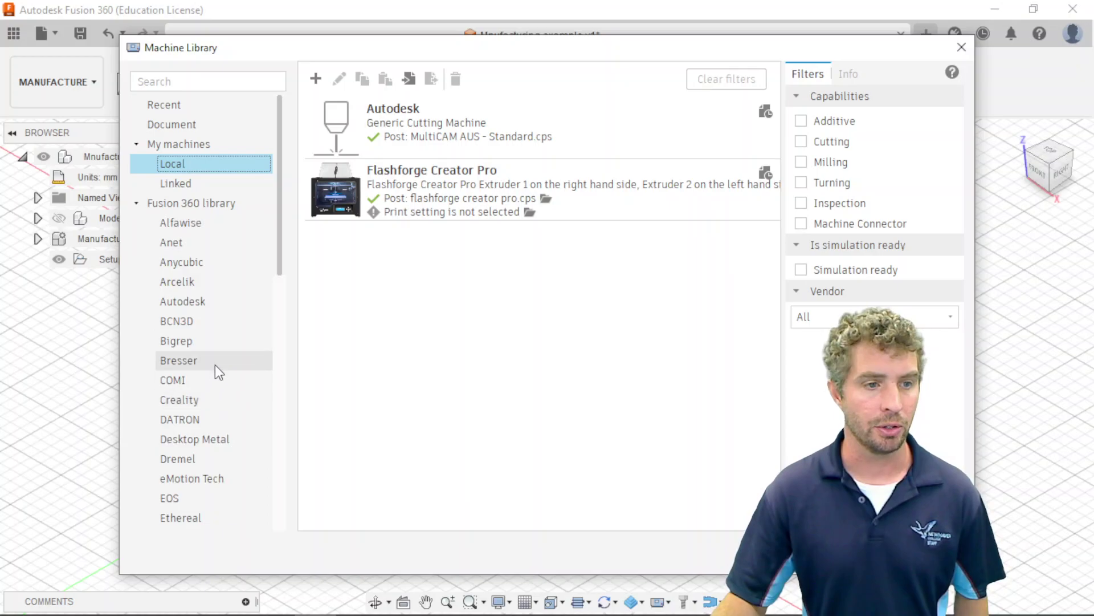
scroll(211, 319, down, 3)
scroll(215, 319, down, 1)
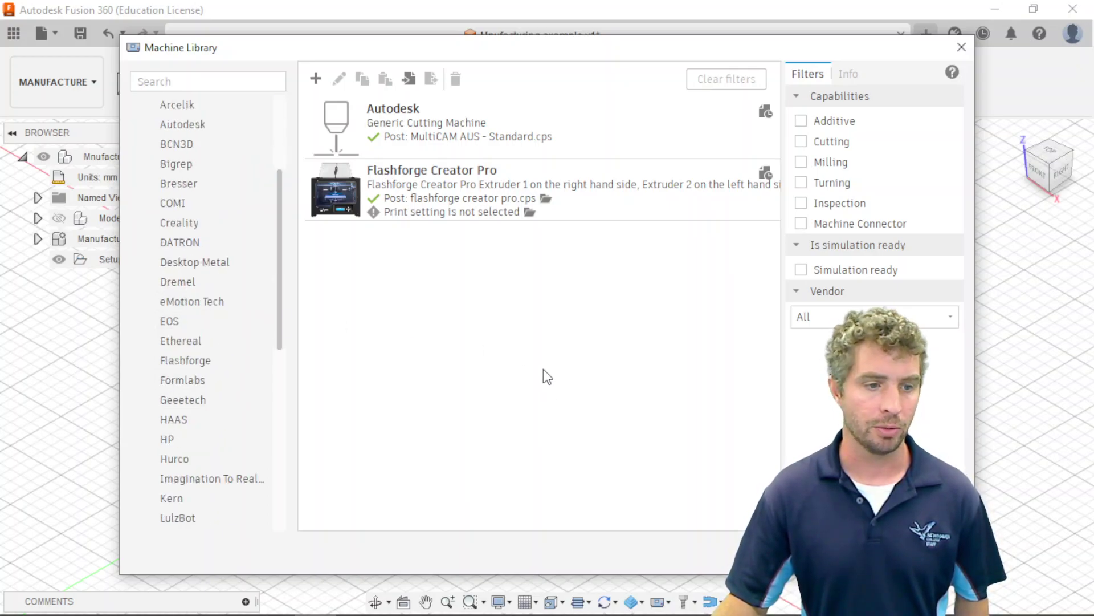
scroll(262, 378, down, 1)
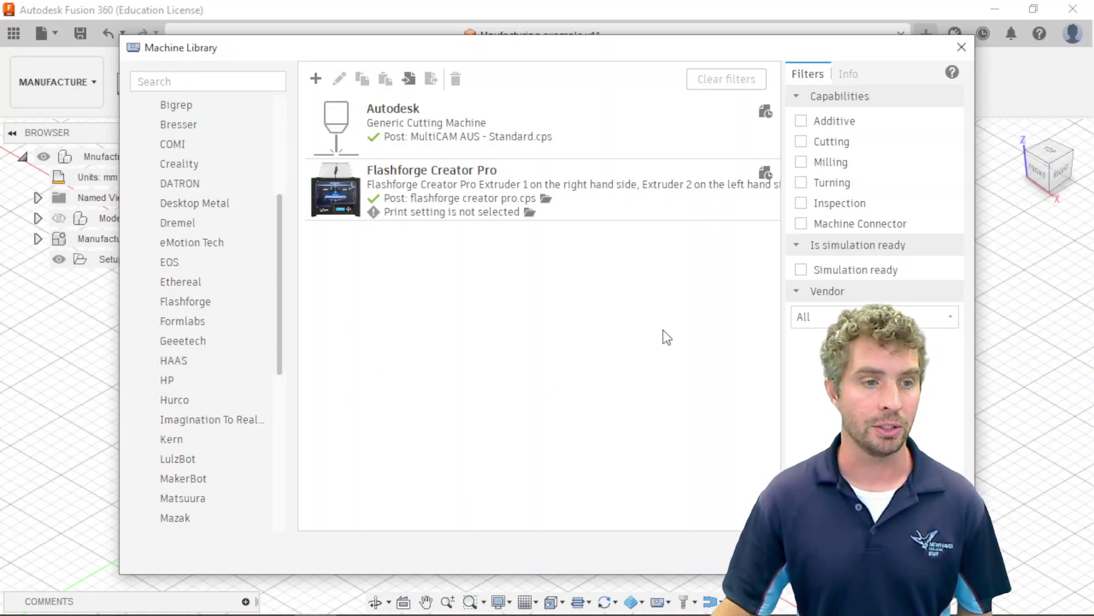
click(929, 556)
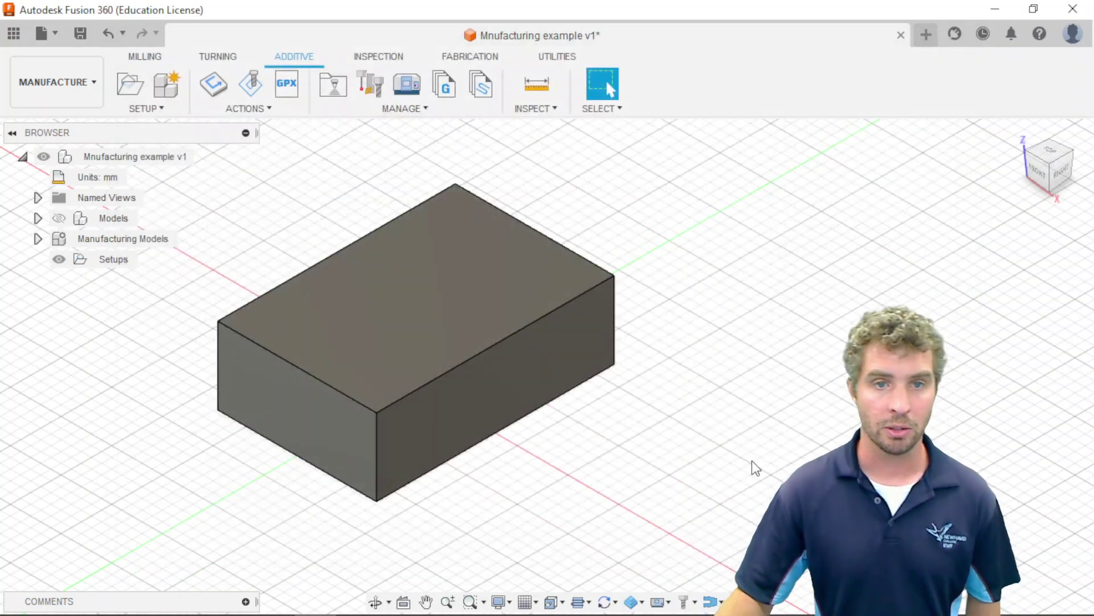
click(286, 89)
click(251, 94)
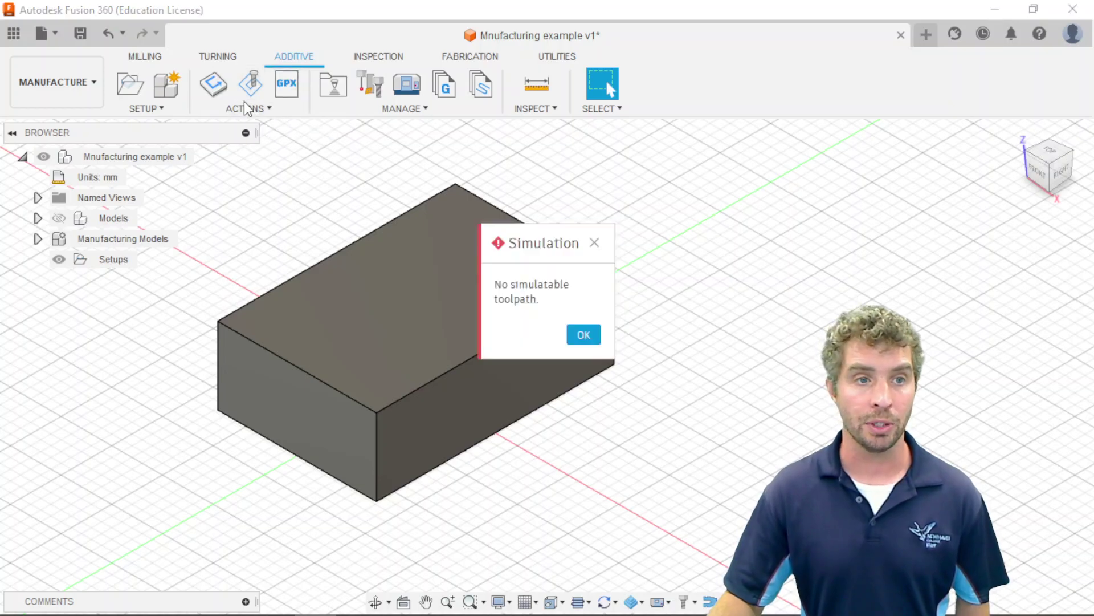
click(595, 243)
click(248, 110)
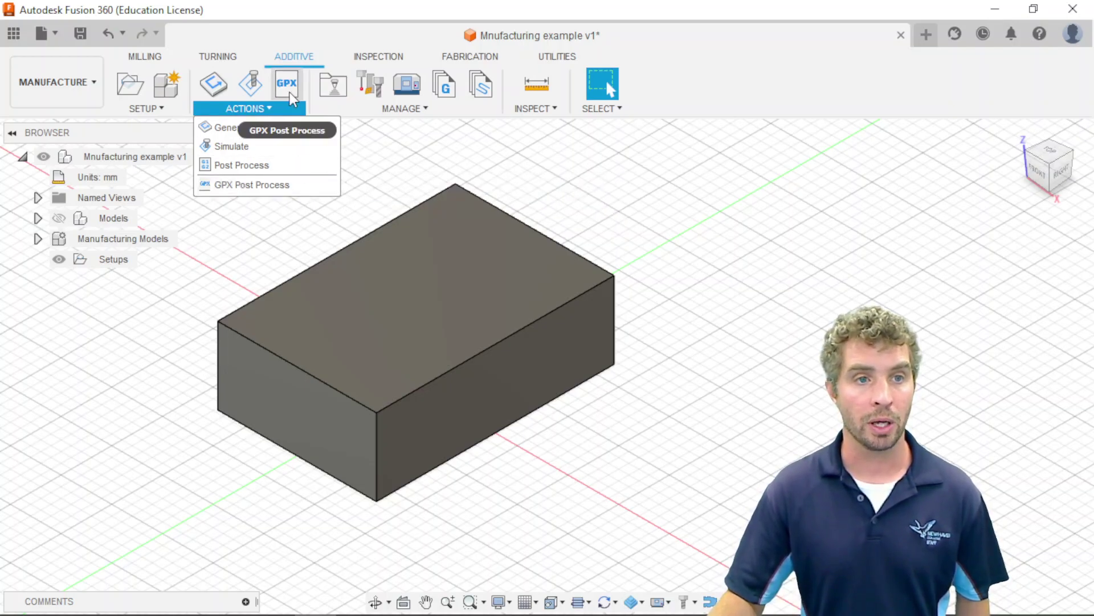
click(328, 185)
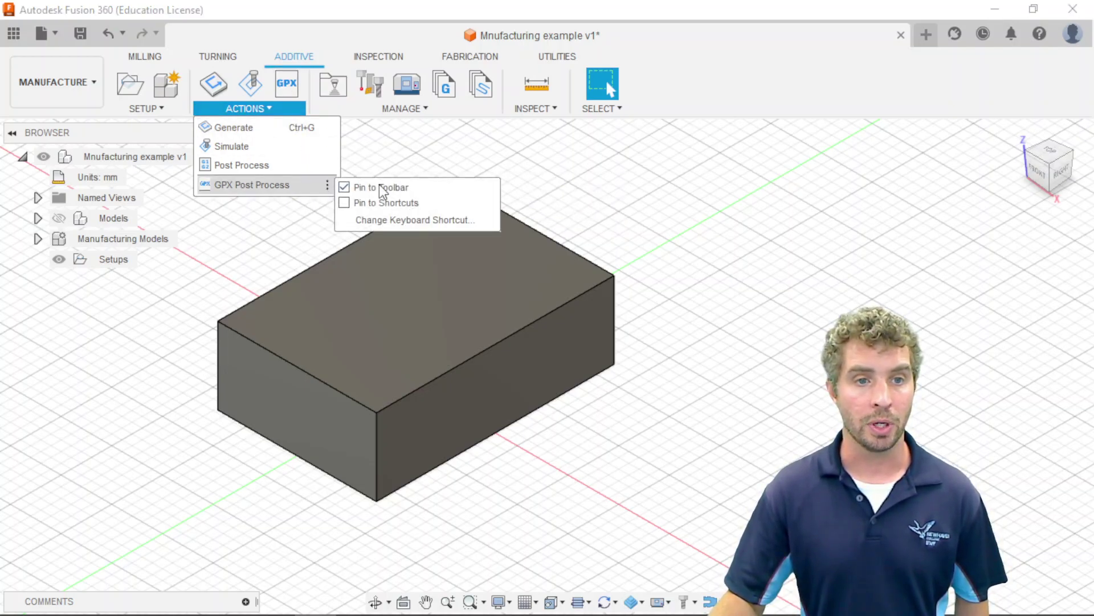
click(291, 35)
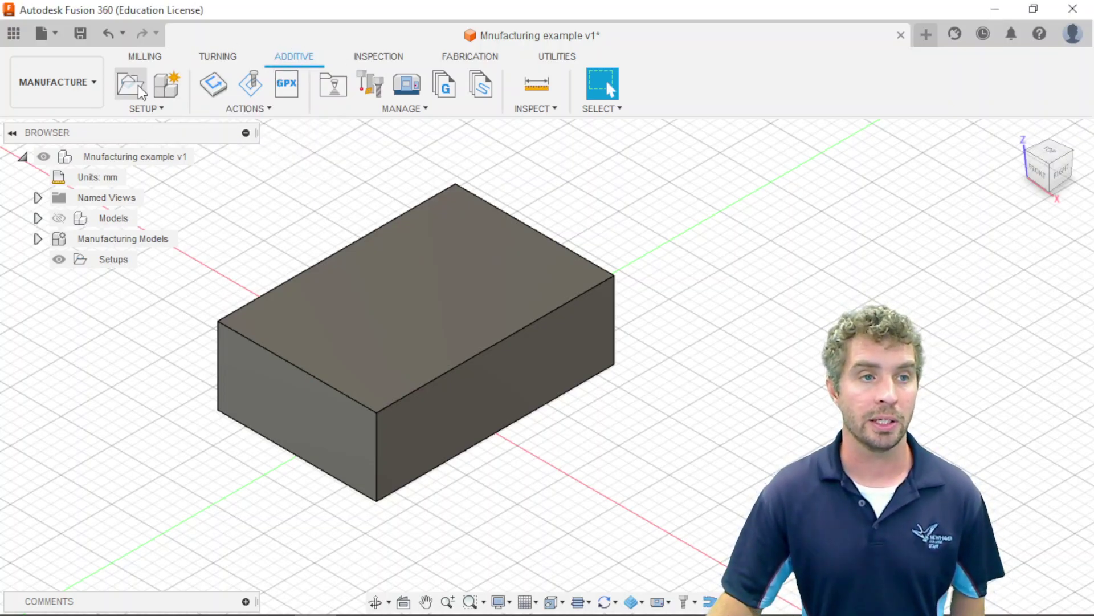
mouse_move(128, 90)
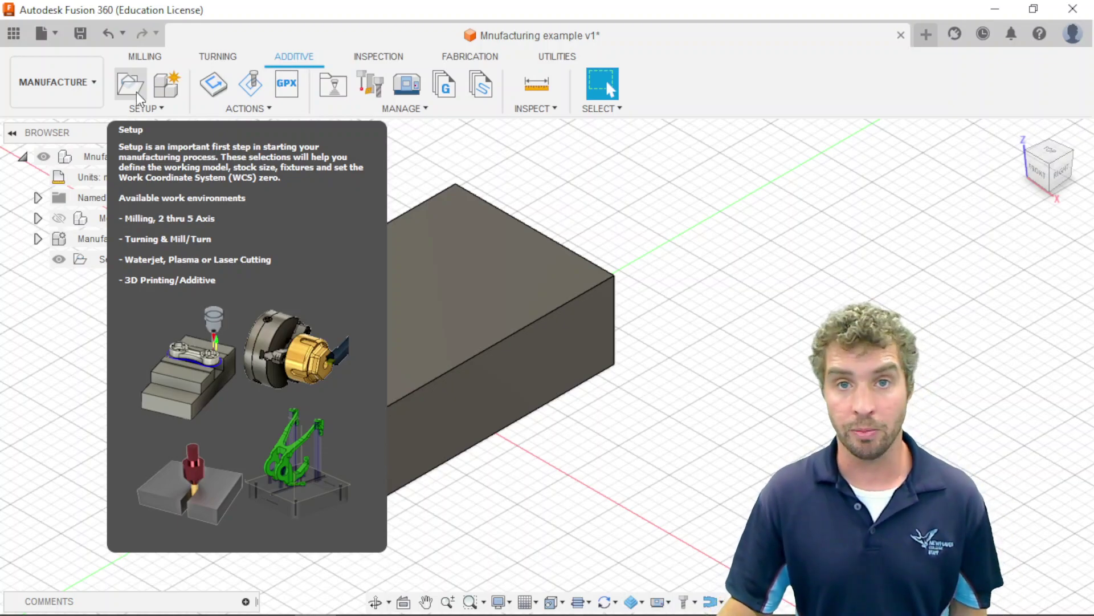
- Create new setup Setup3 with Additive as the operation type and the Arrangement checkbox unchecked
click(135, 90)
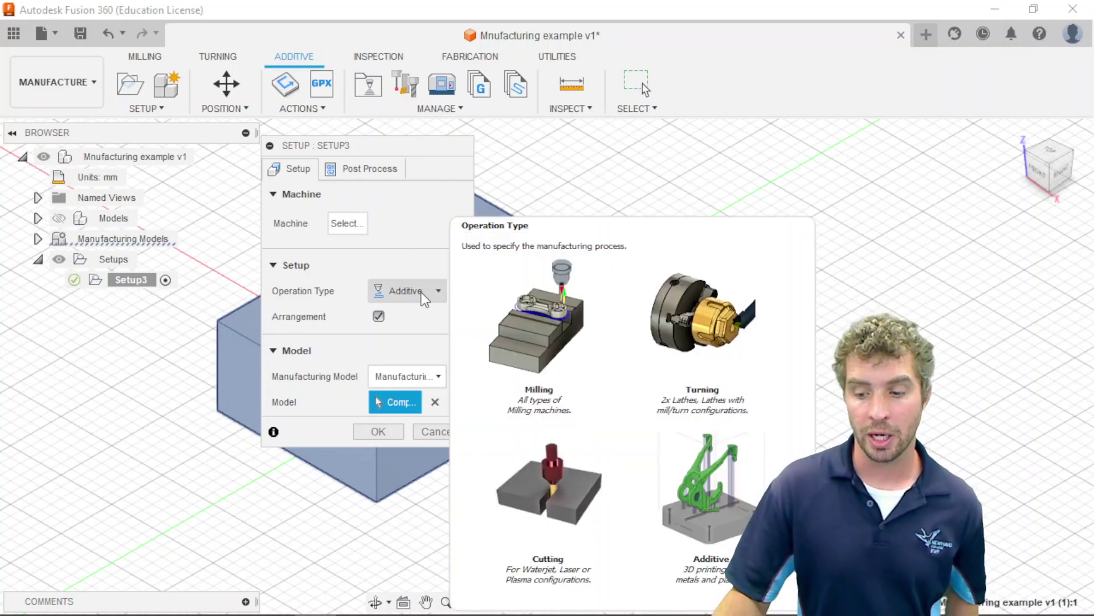
click(421, 292)
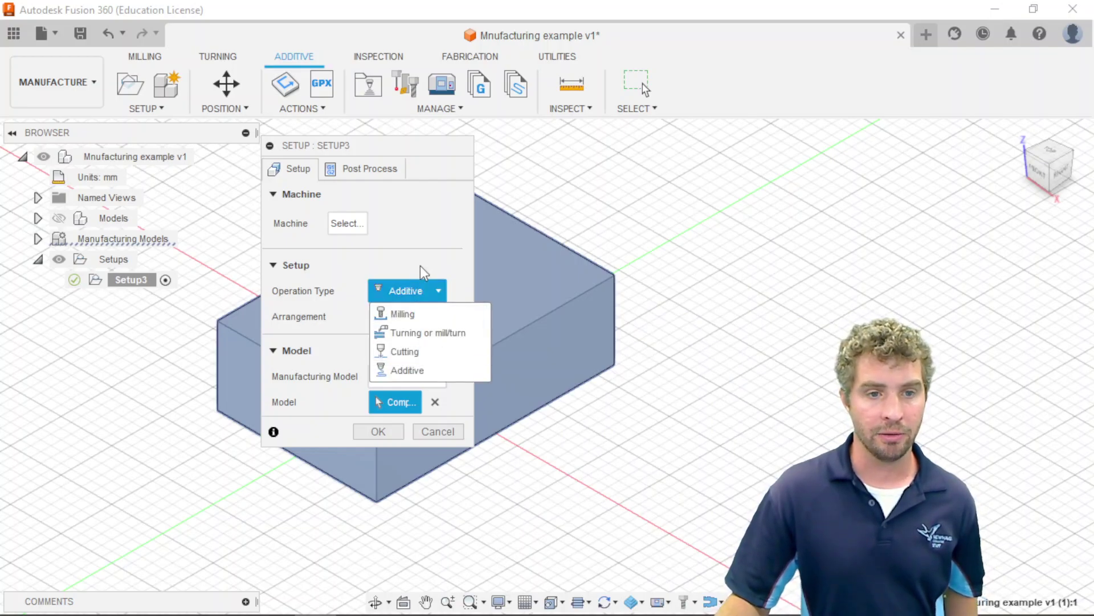
click(417, 293)
mouse_move(422, 293)
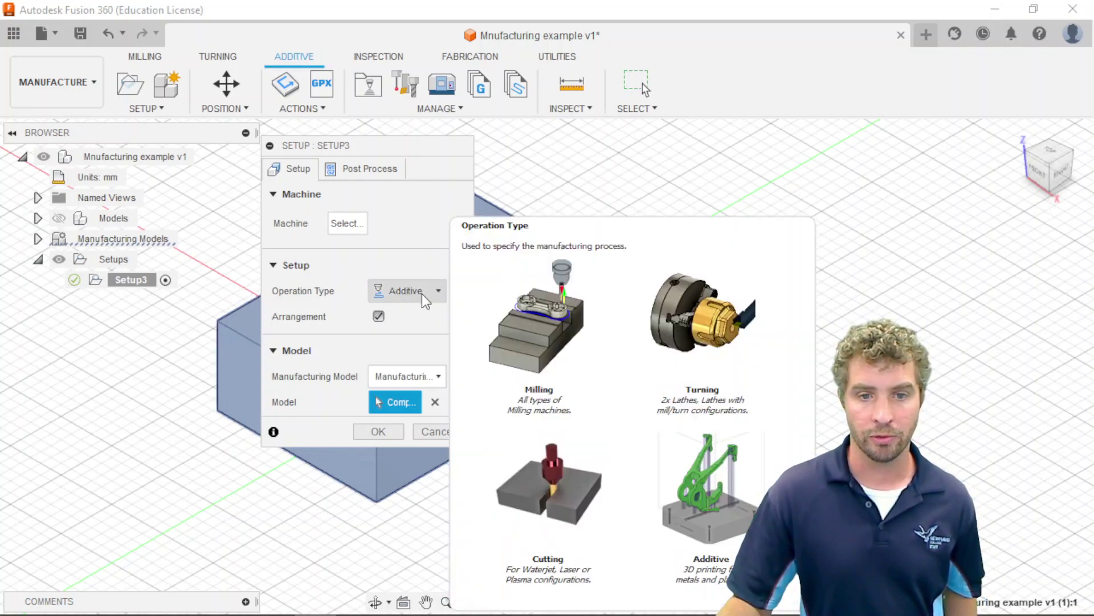
click(422, 293)
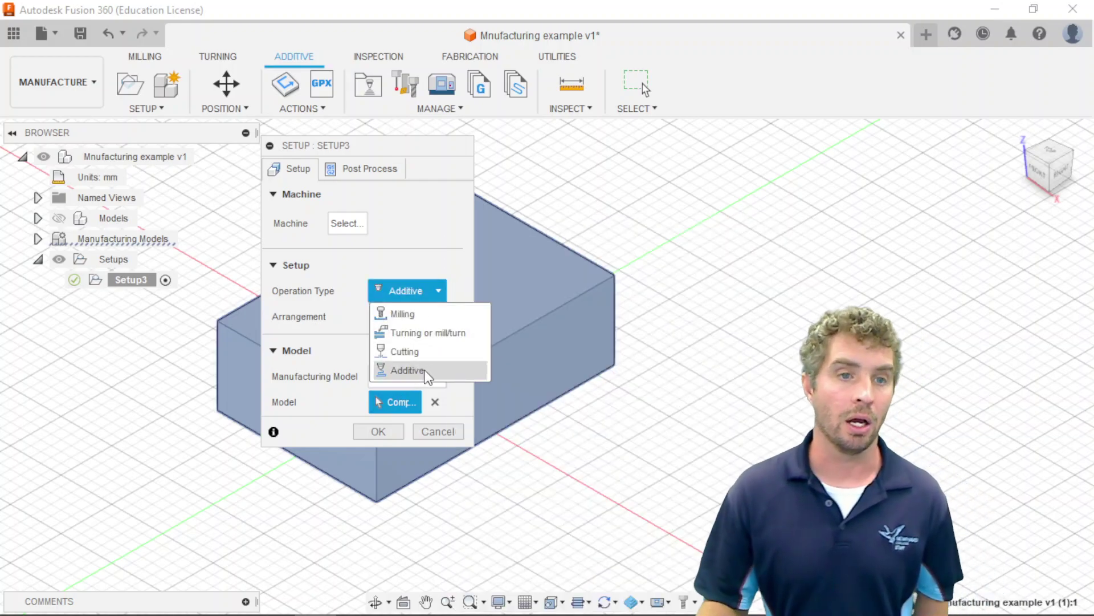
click(443, 247)
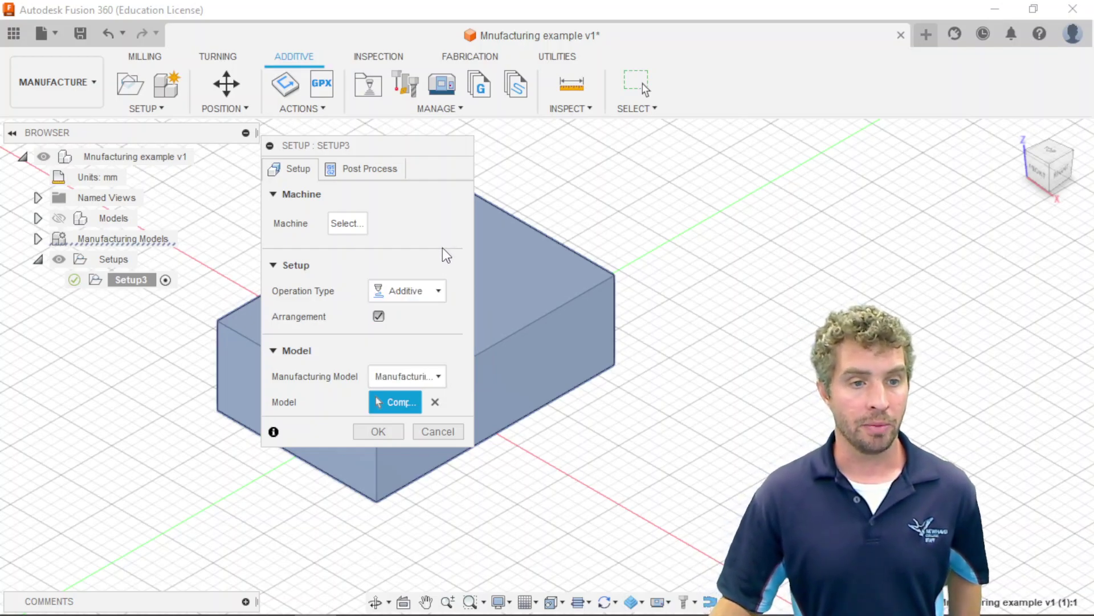
click(378, 316)
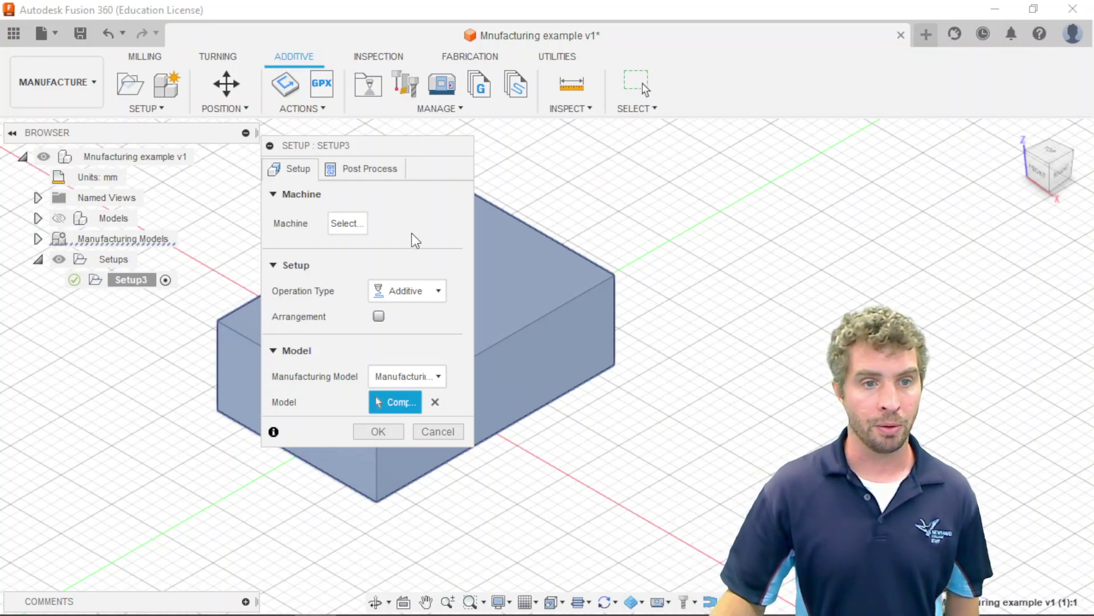
- Select the local Flashforge Creator Pro as Setup3's machine
click(347, 230)
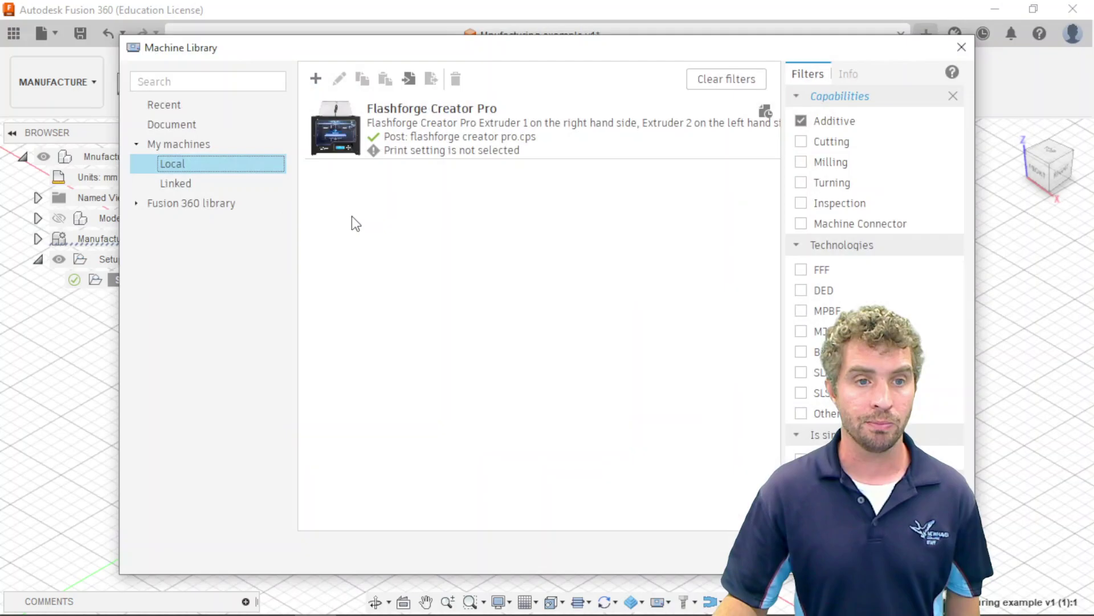
click(420, 134)
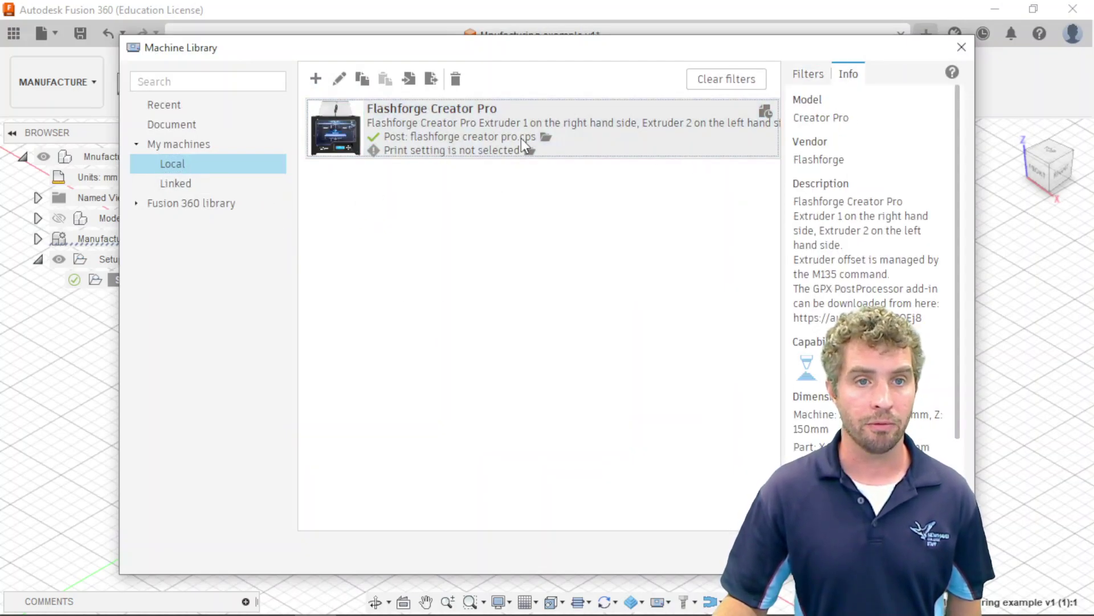
click(878, 556)
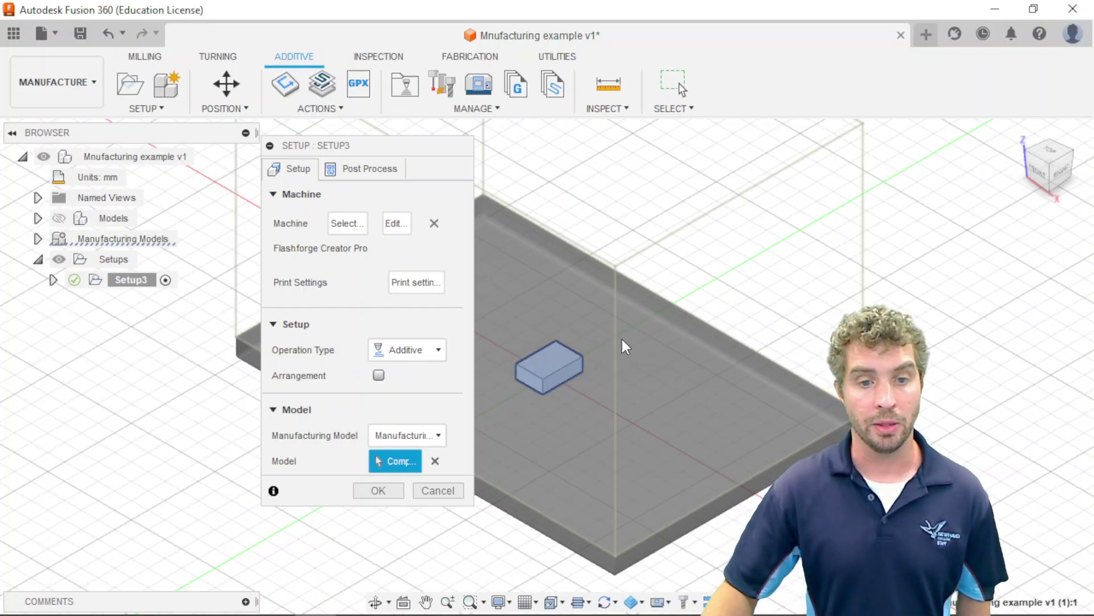
- Choose PLA 1.75mm from the Print Setting Library and confirm Setup3 with OK
click(424, 283)
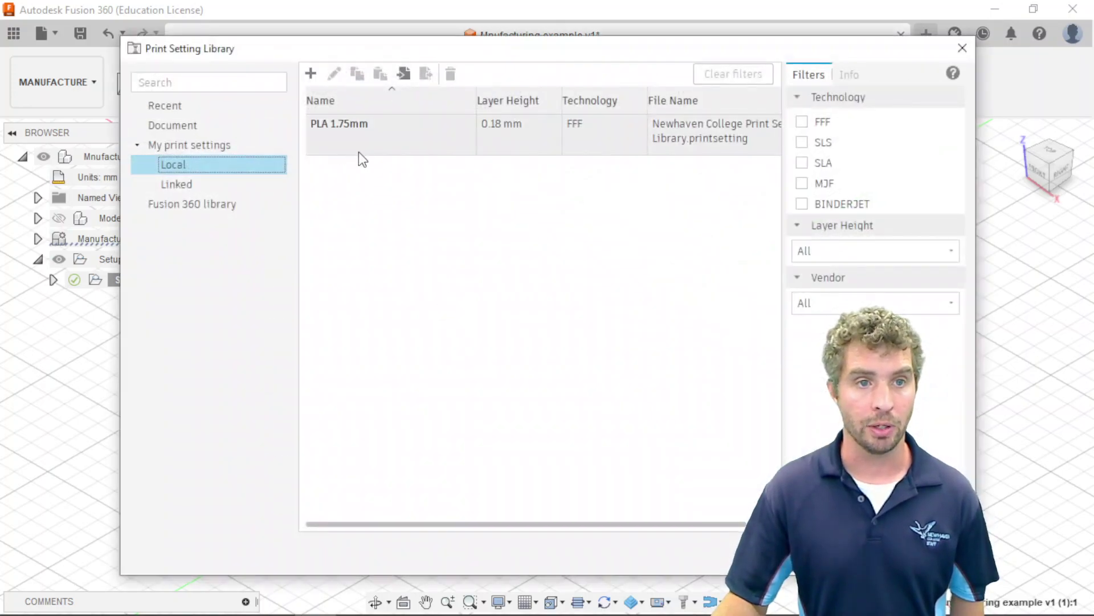
click(358, 149)
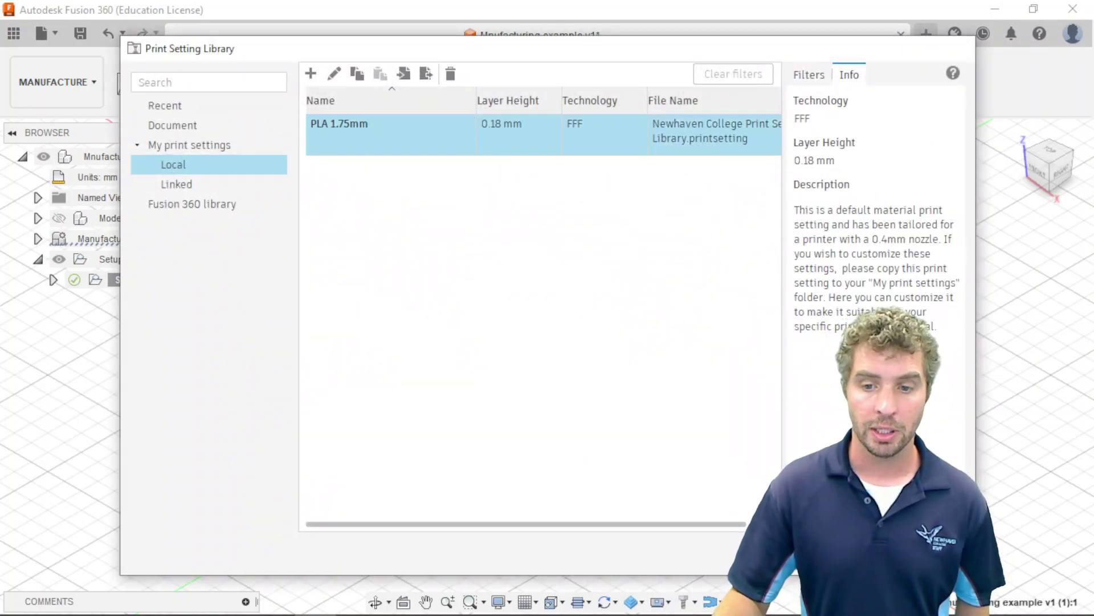
click(962, 47)
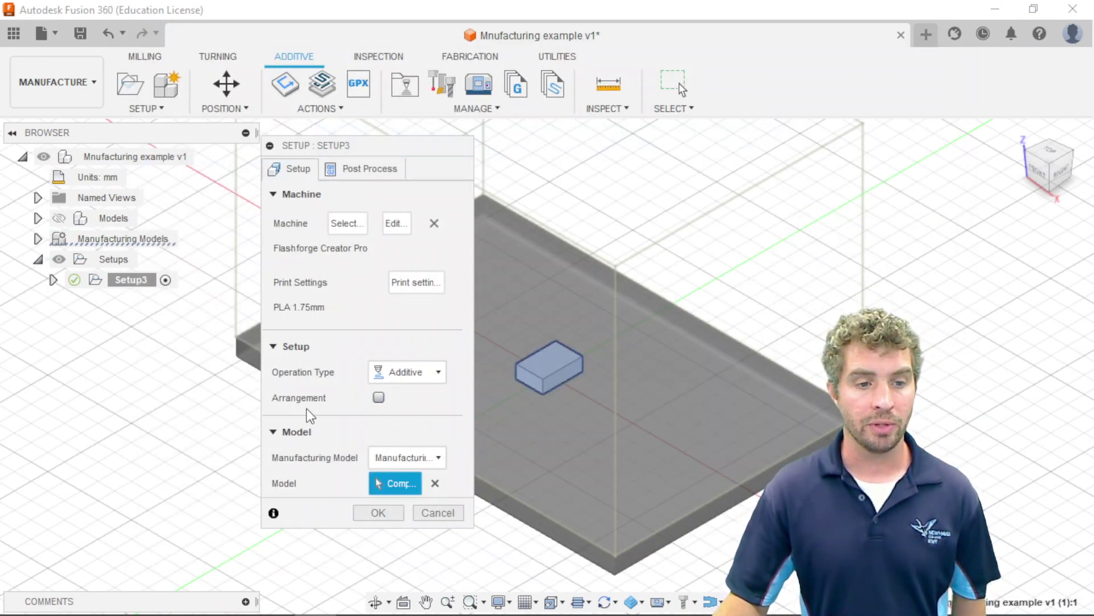
click(384, 512)
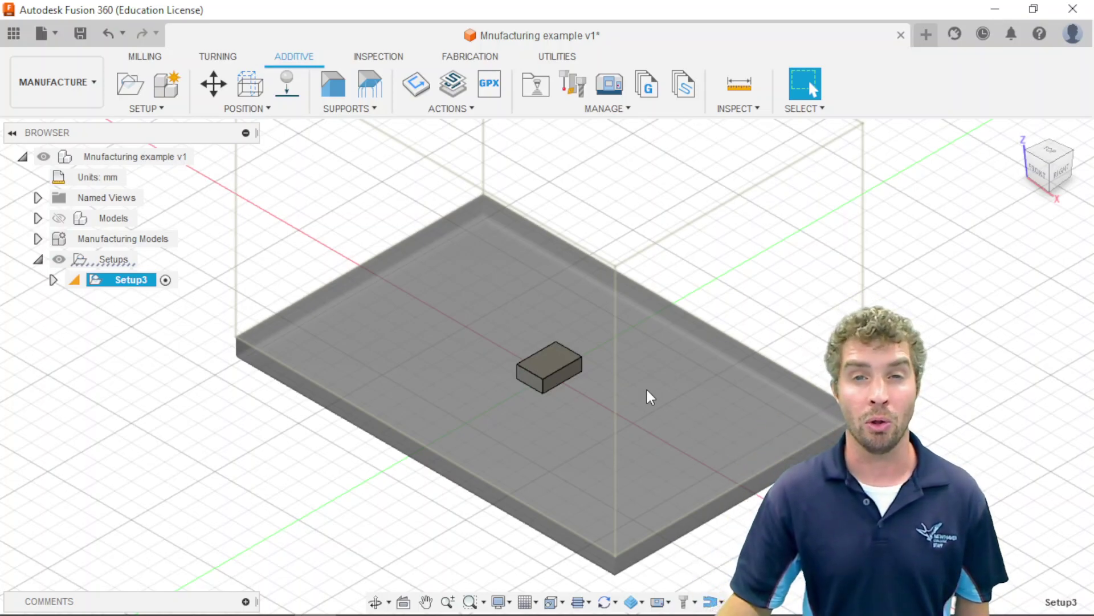
- Expand Setup3 and generate the out-of-date Additive Toolpath3
click(53, 279)
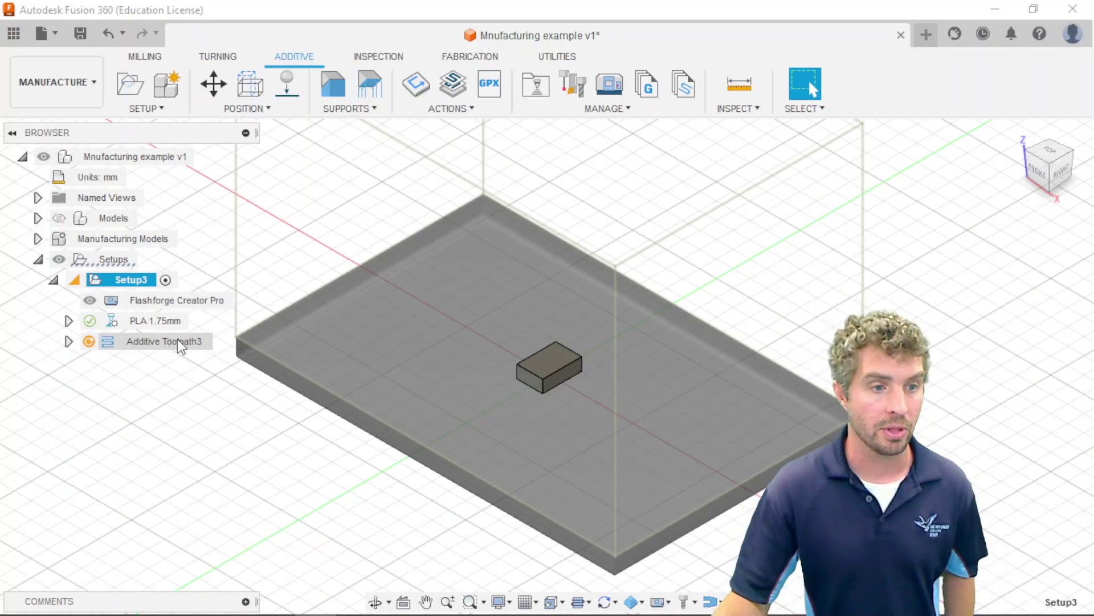
click(91, 342)
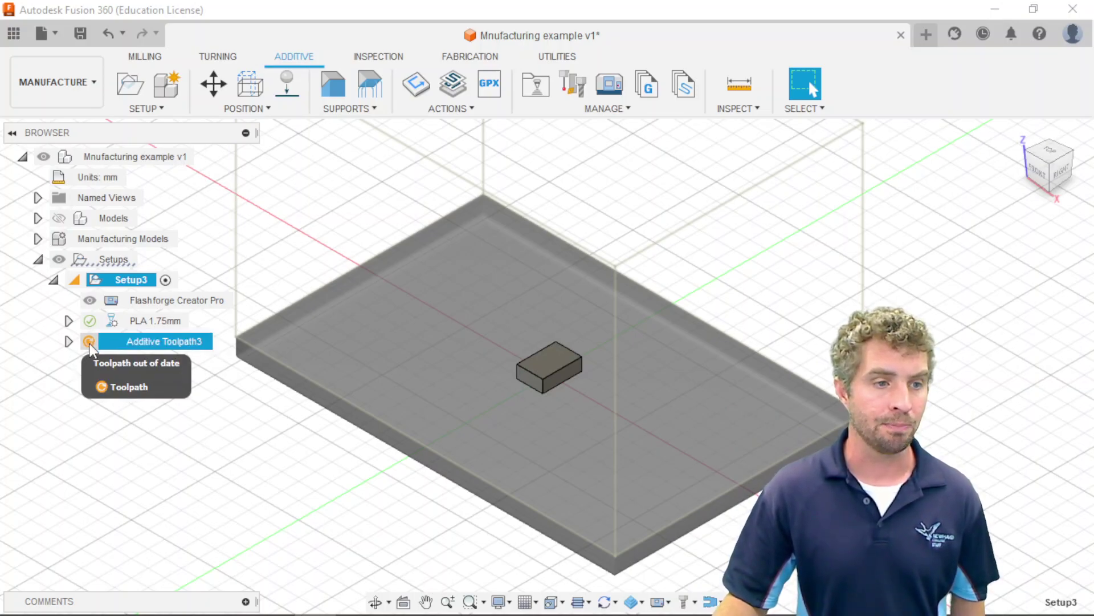
click(182, 341)
right_click(173, 340)
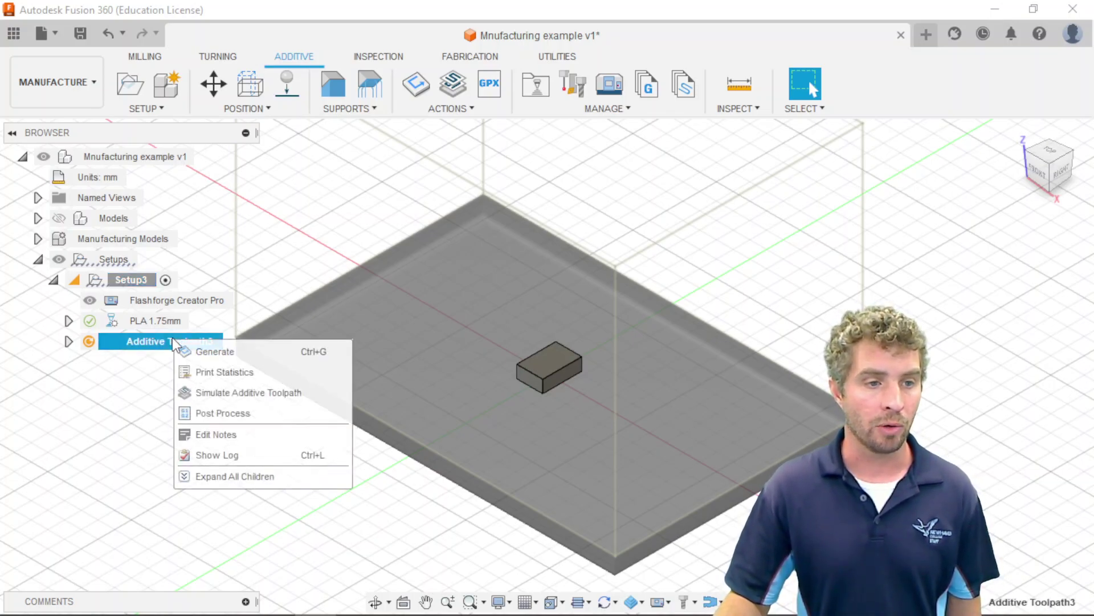
click(215, 352)
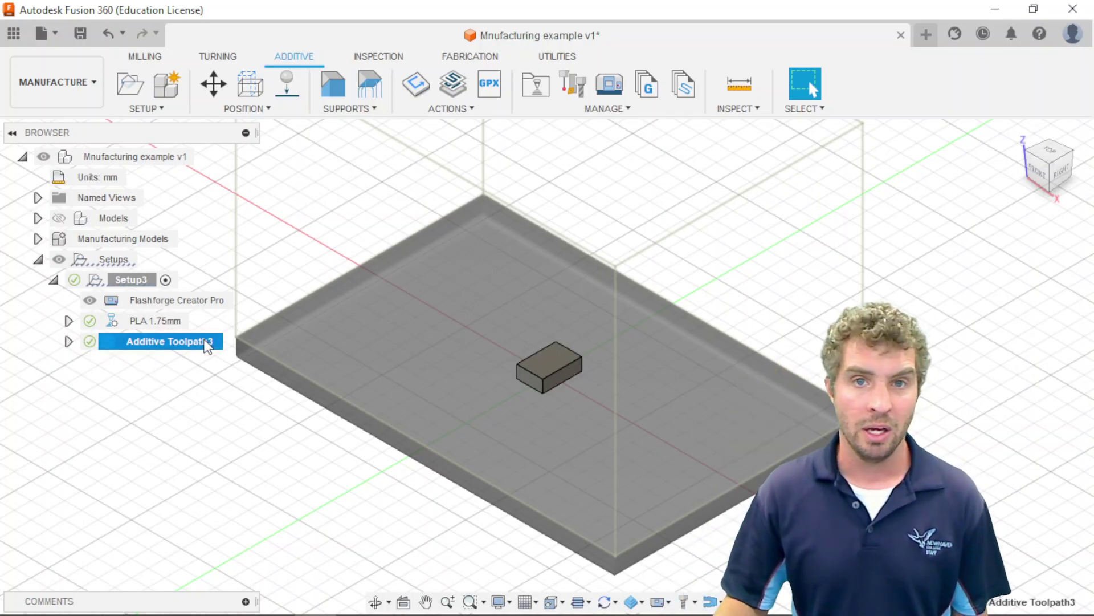
scroll(550, 379, up, 10)
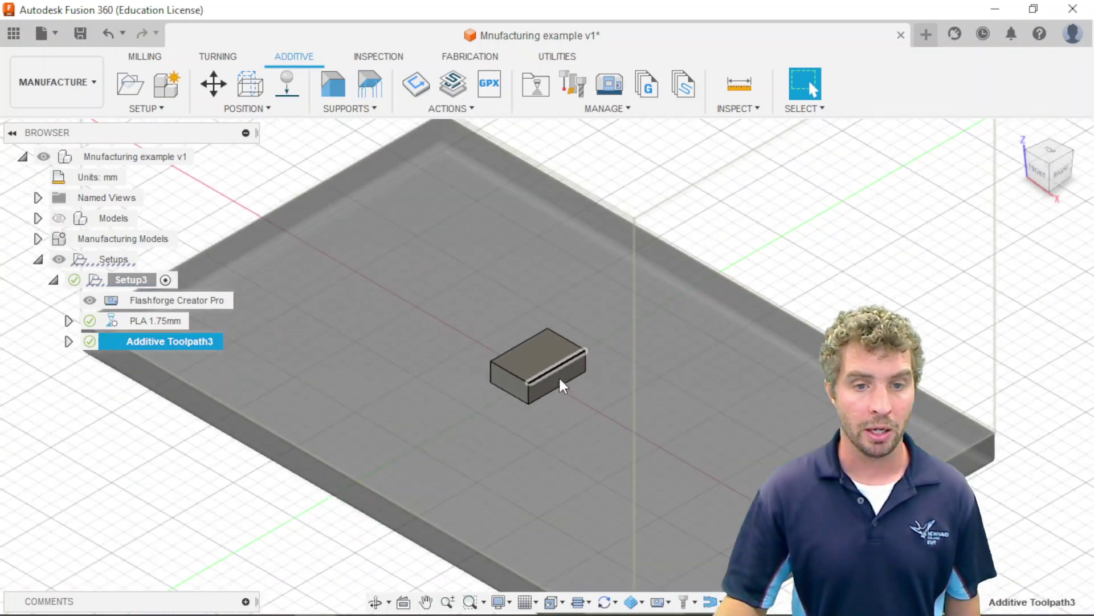
click(463, 84)
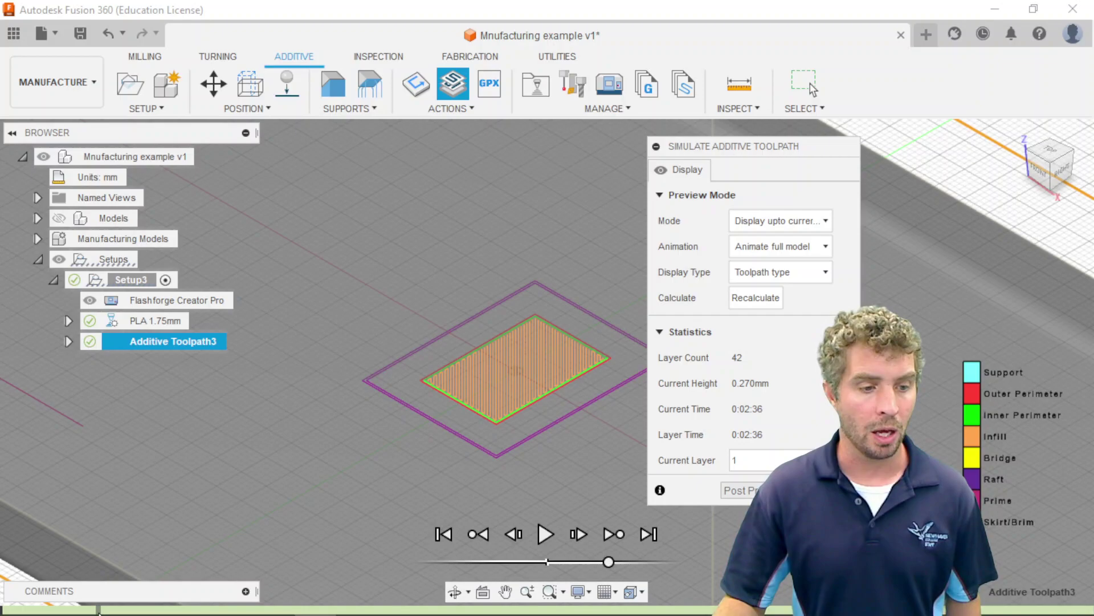
mouse_move(120, 610)
mouse_down()
mouse_move(992, 611)
mouse_move(940, 611)
mouse_up()
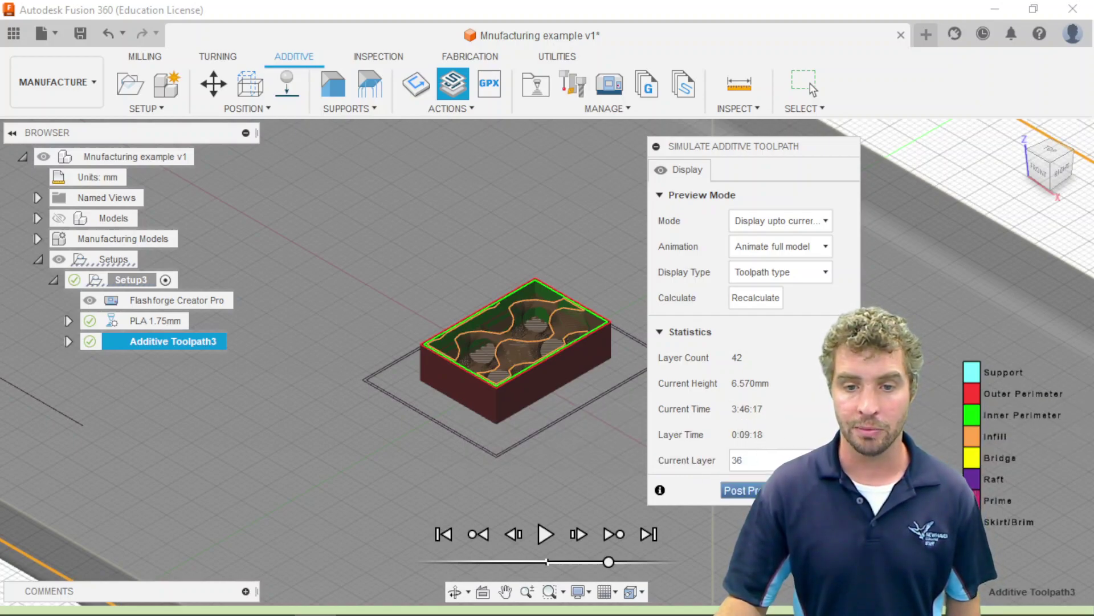
mouse_move(940, 611)
mouse_down()
mouse_move(1017, 611)
mouse_move(814, 611)
mouse_up()
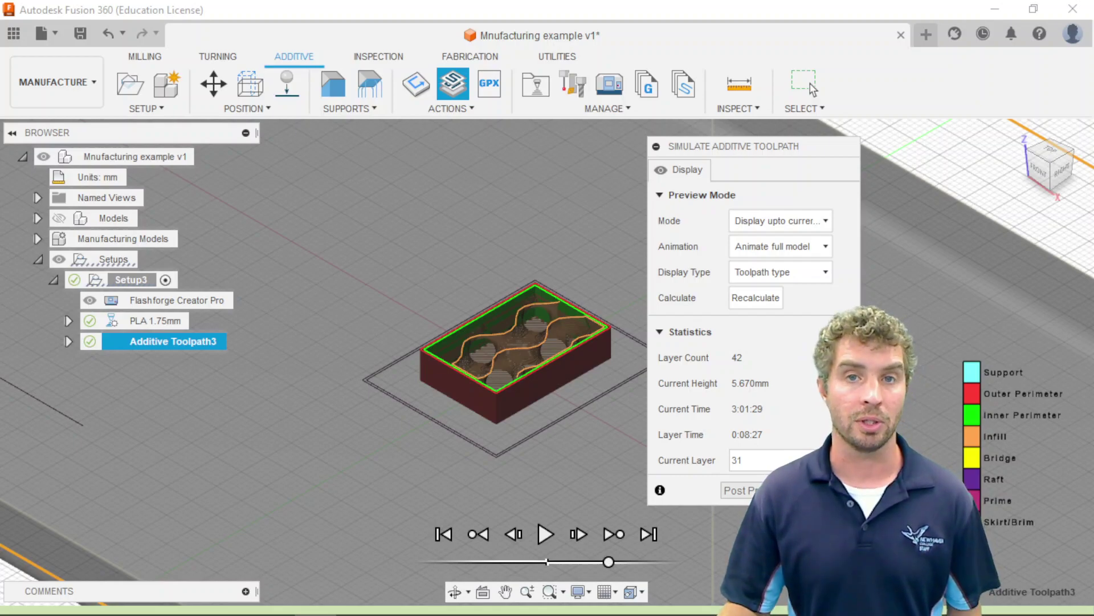
drag(814, 611, 764, 611)
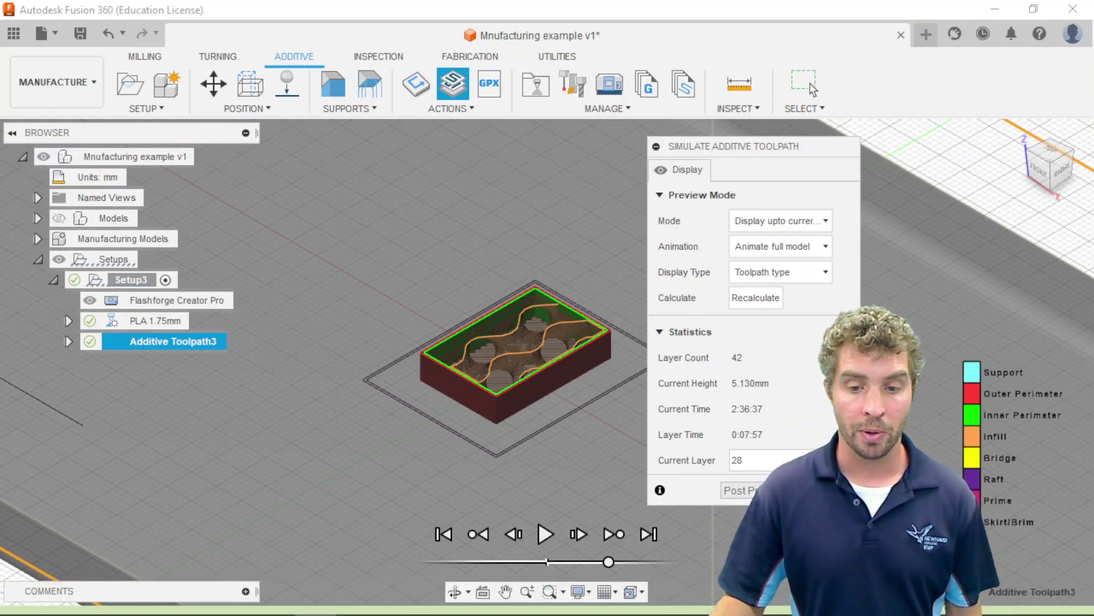
key(Escape)
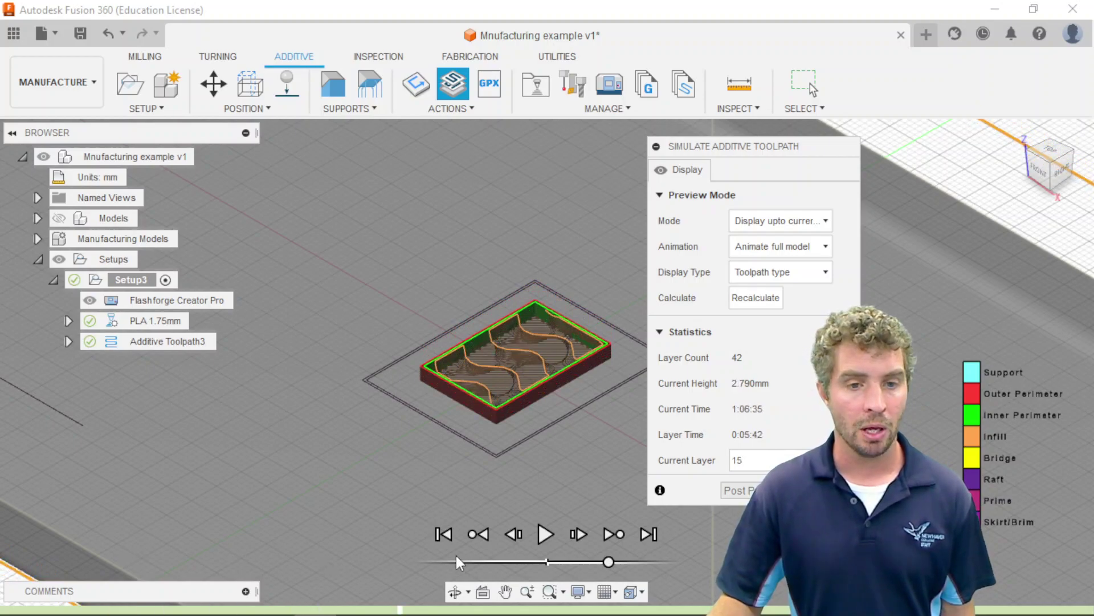
click(812, 87)
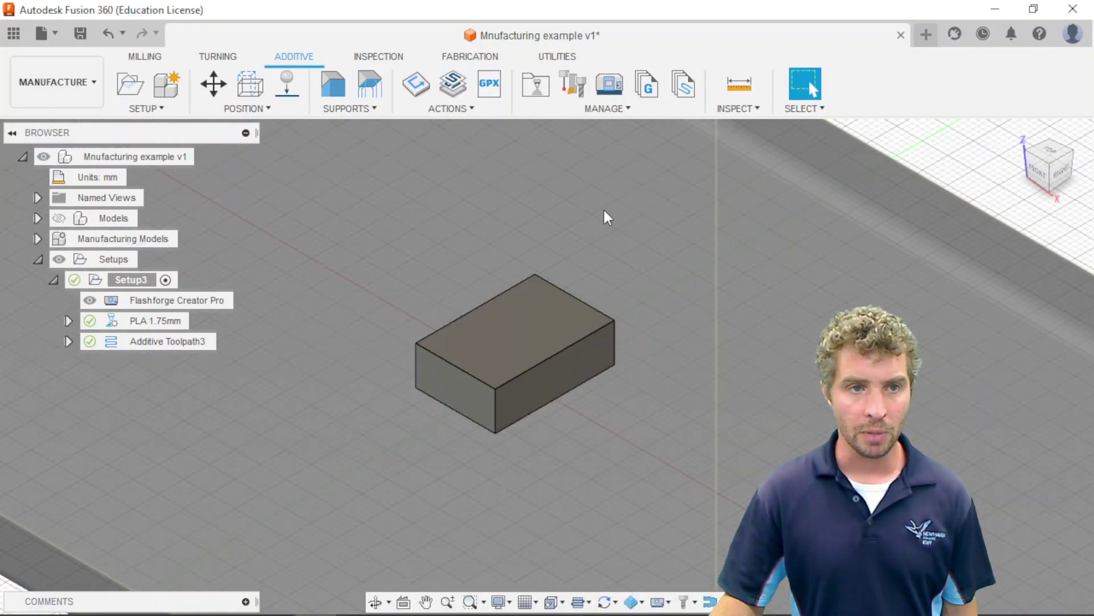
- Add a trial Solid Volume Support on the box's top face
click(337, 111)
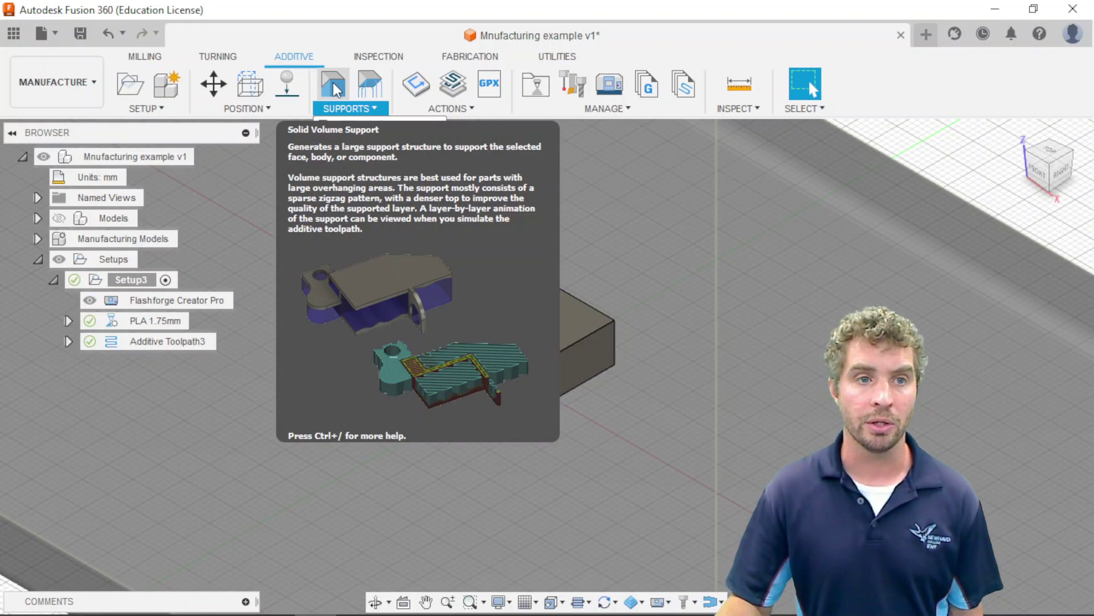
click(335, 87)
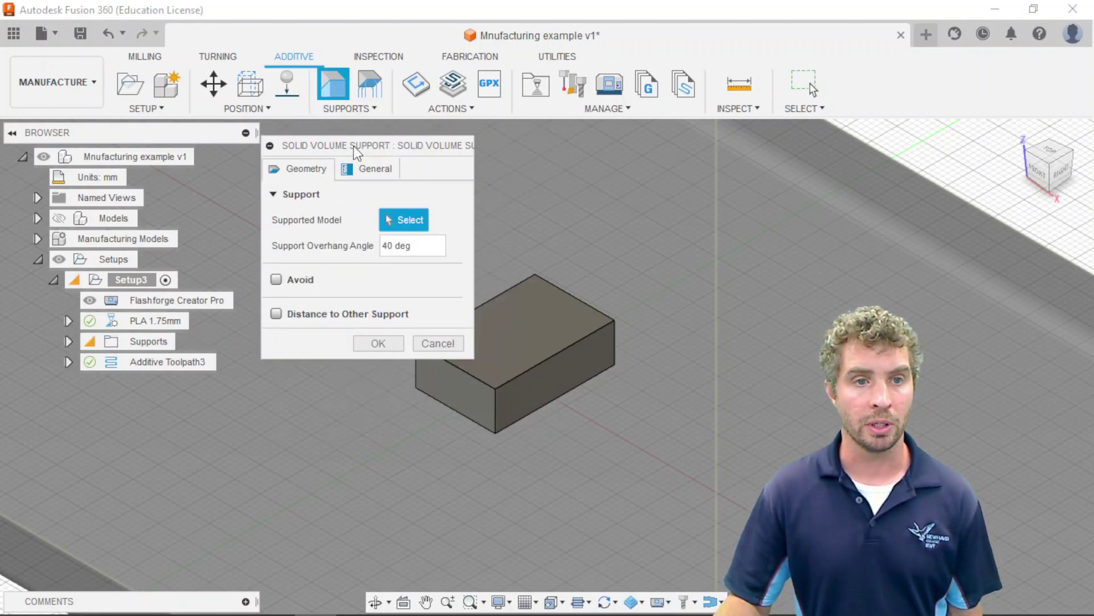
drag(354, 146, 789, 187)
click(515, 339)
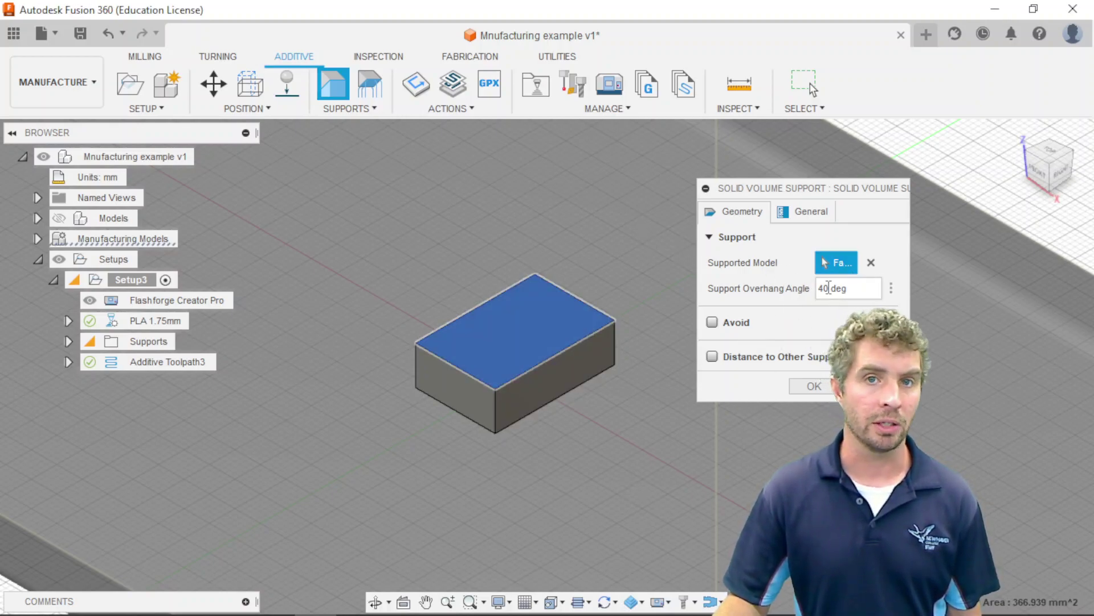
click(795, 388)
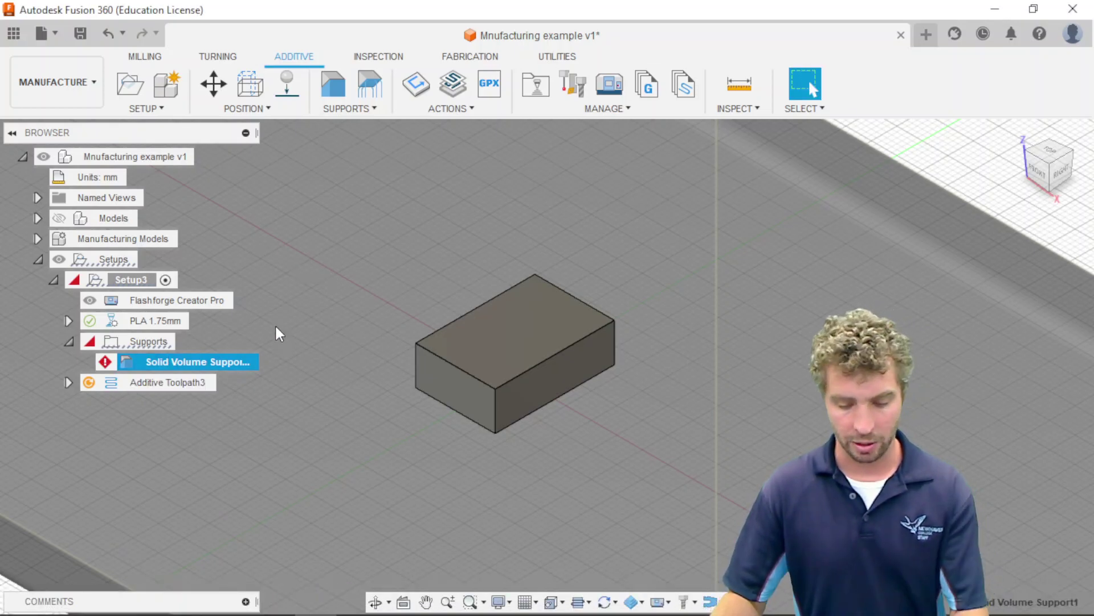
- Delete the solid volume support and regenerate Additive Toolpath3
key(Delete)
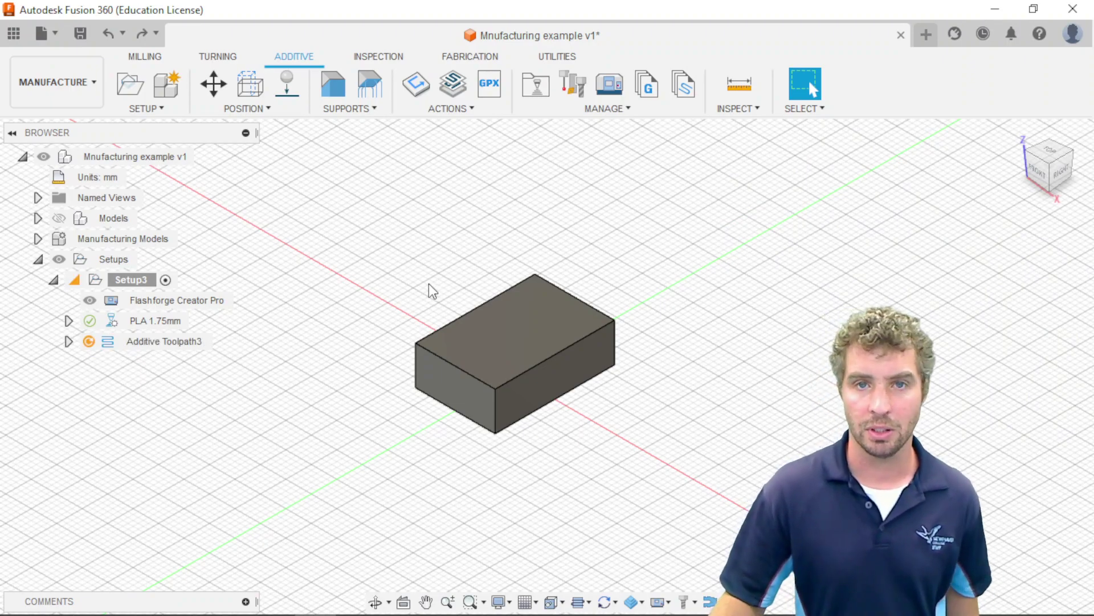
right_click(164, 342)
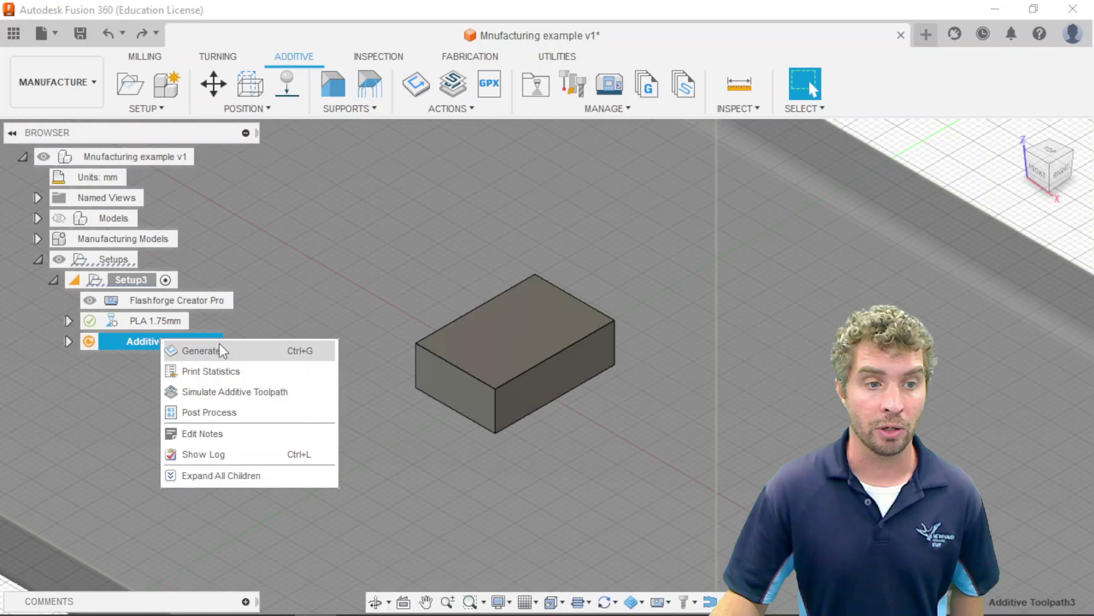
click(223, 350)
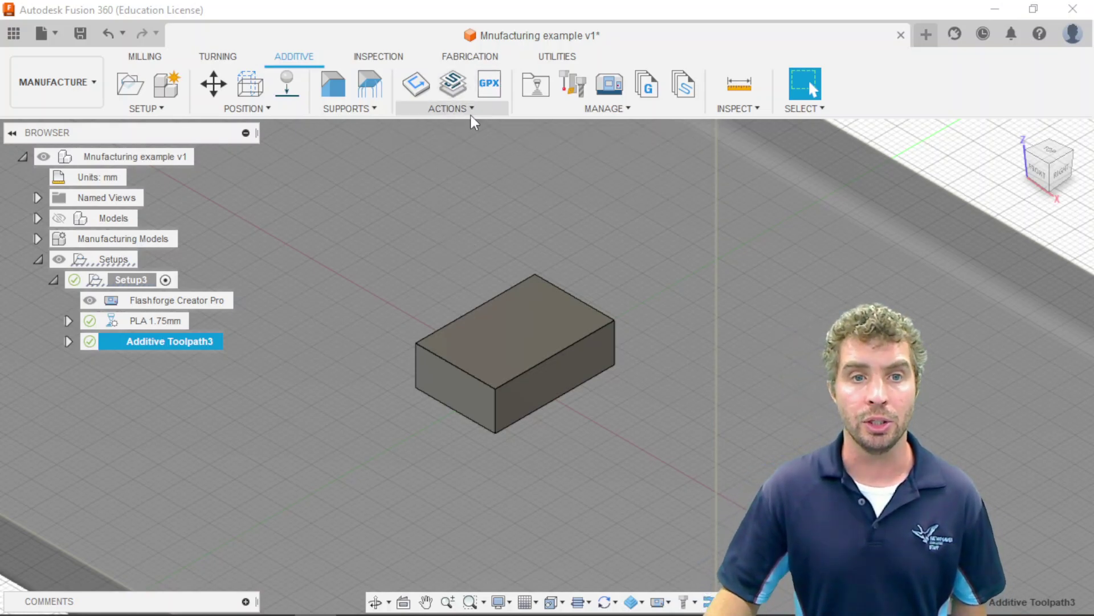
- GPX post-process Additive Toolpath3 as program 'Box Mr. T' for the FlashForge Creator Pro
click(487, 108)
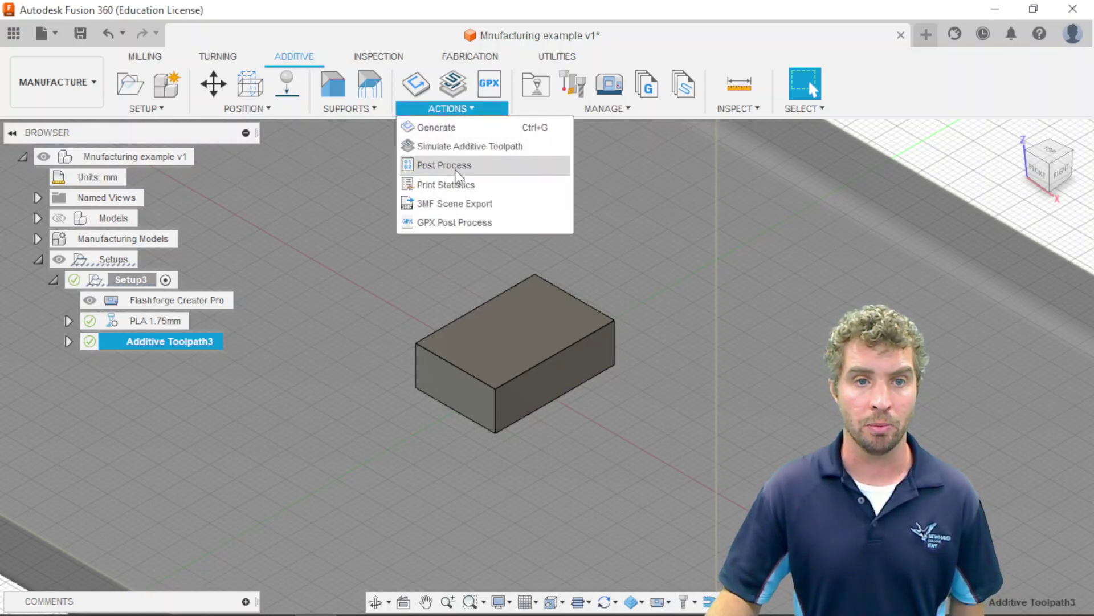
click(475, 224)
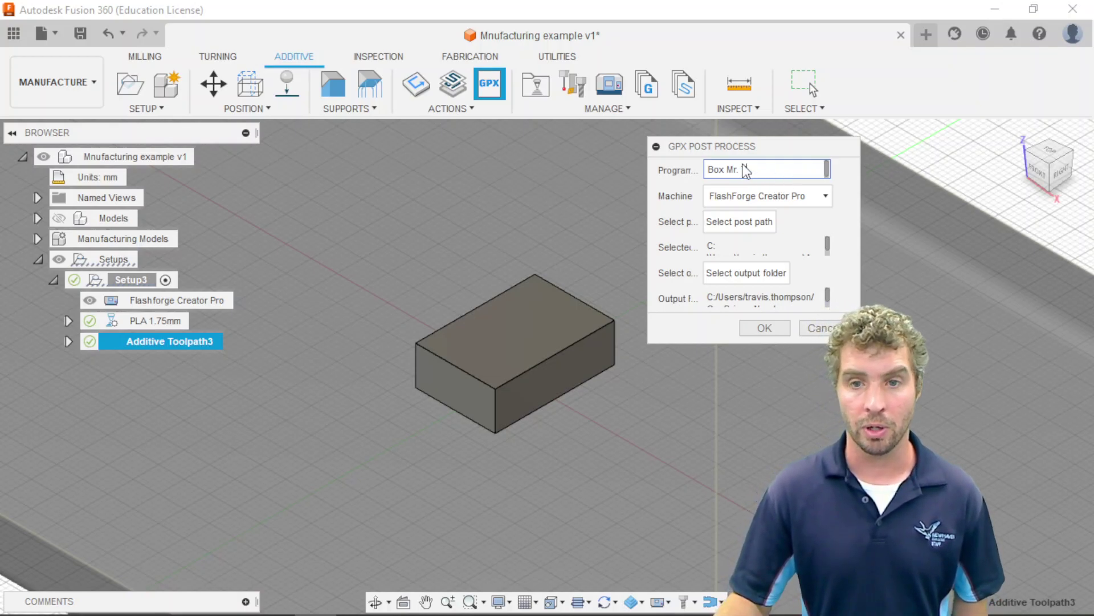
drag(778, 150, 748, 158)
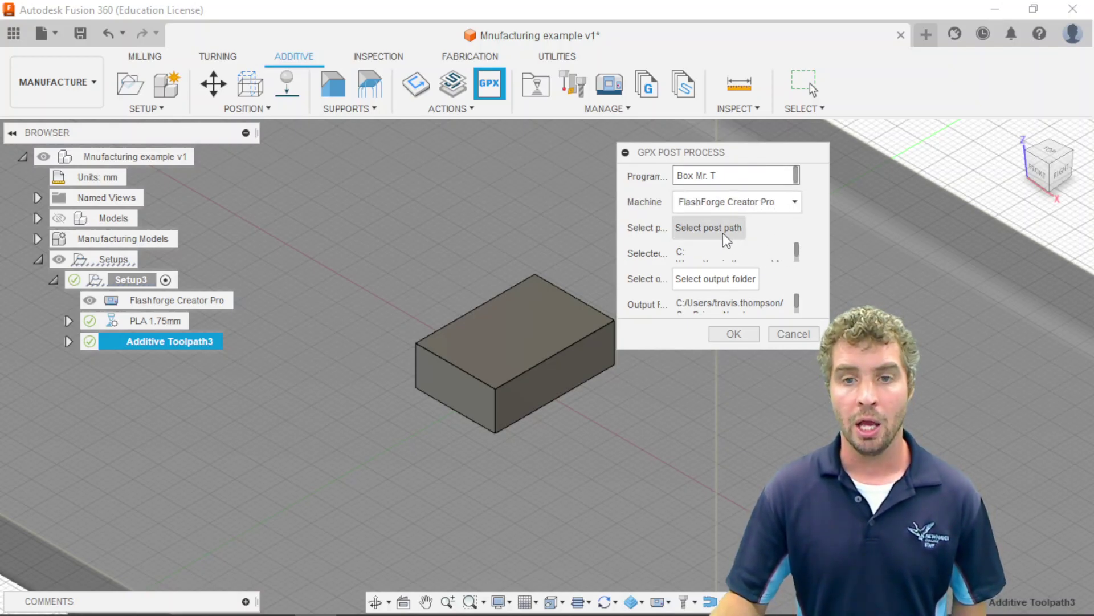
scroll(729, 255, down, 1)
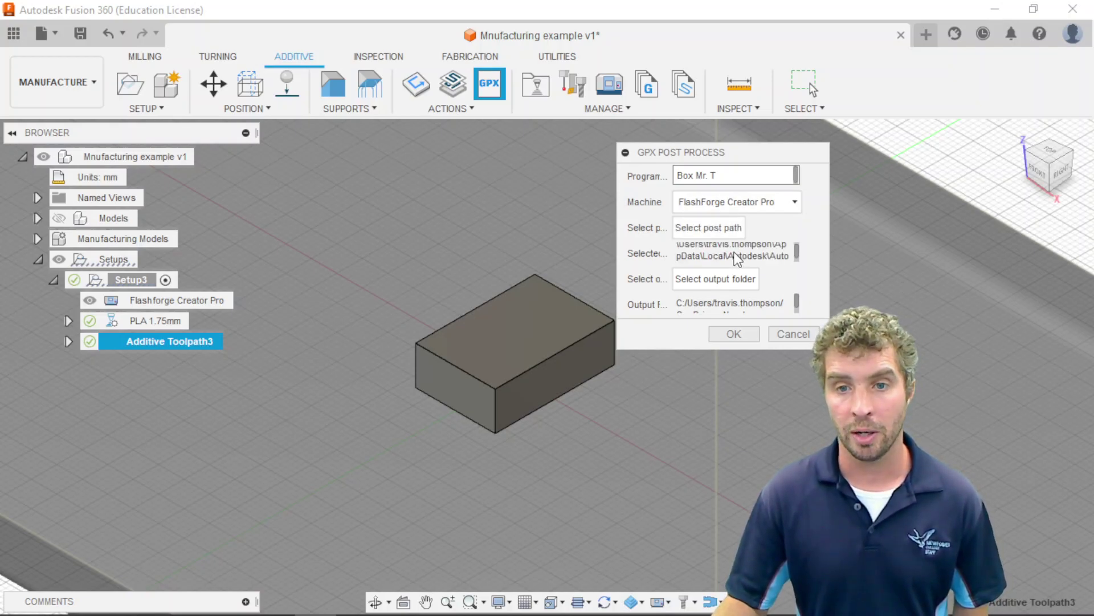
scroll(744, 263, down, 1)
scroll(735, 259, down, 1)
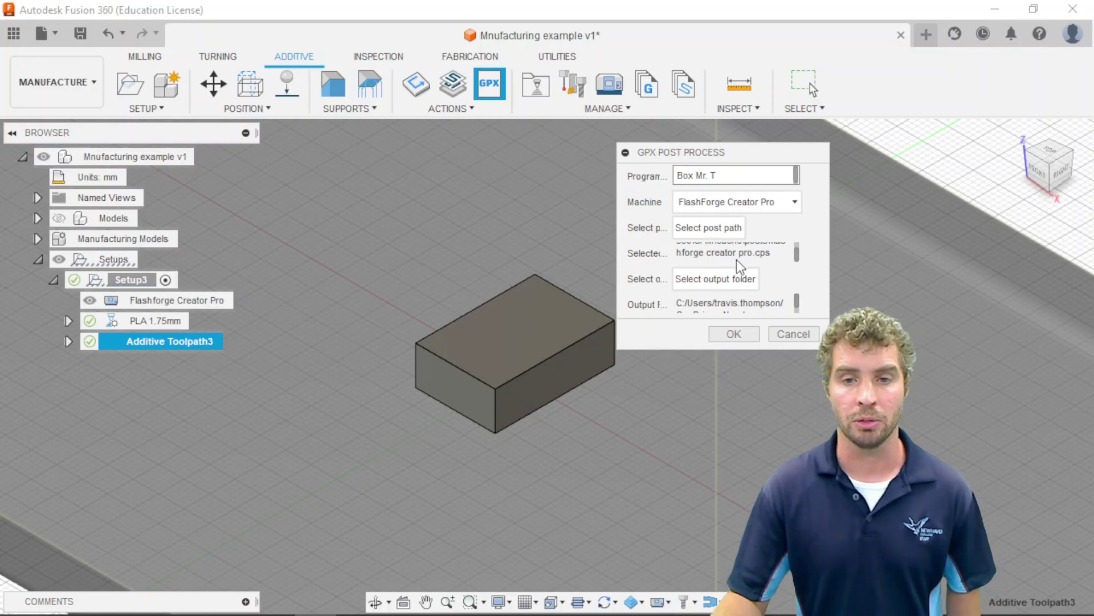
scroll(751, 303, down, 1)
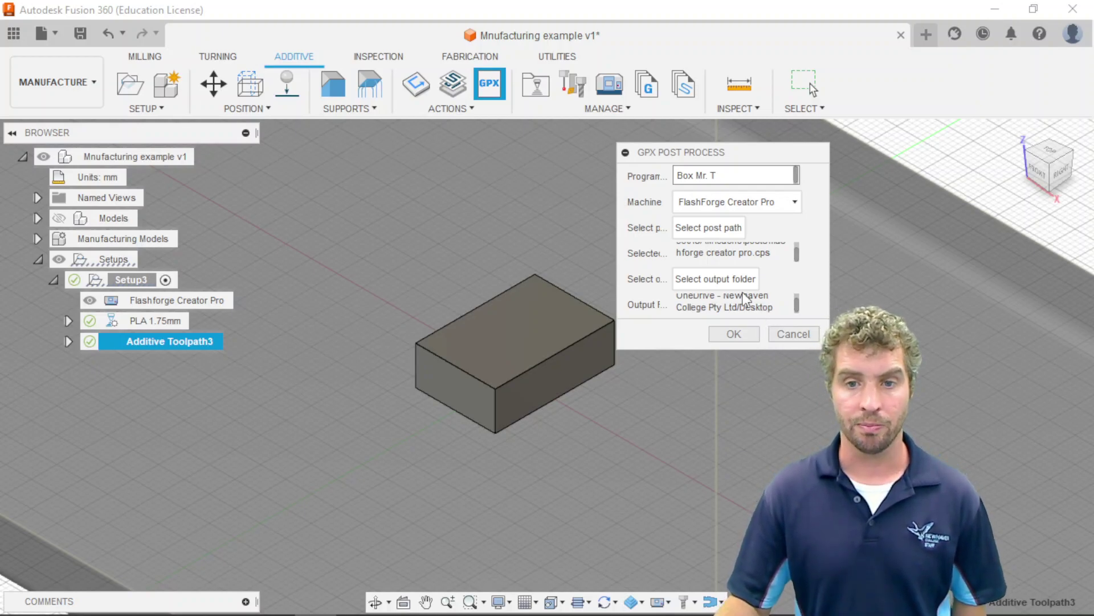
click(737, 334)
drag(490, 286, 531, 295)
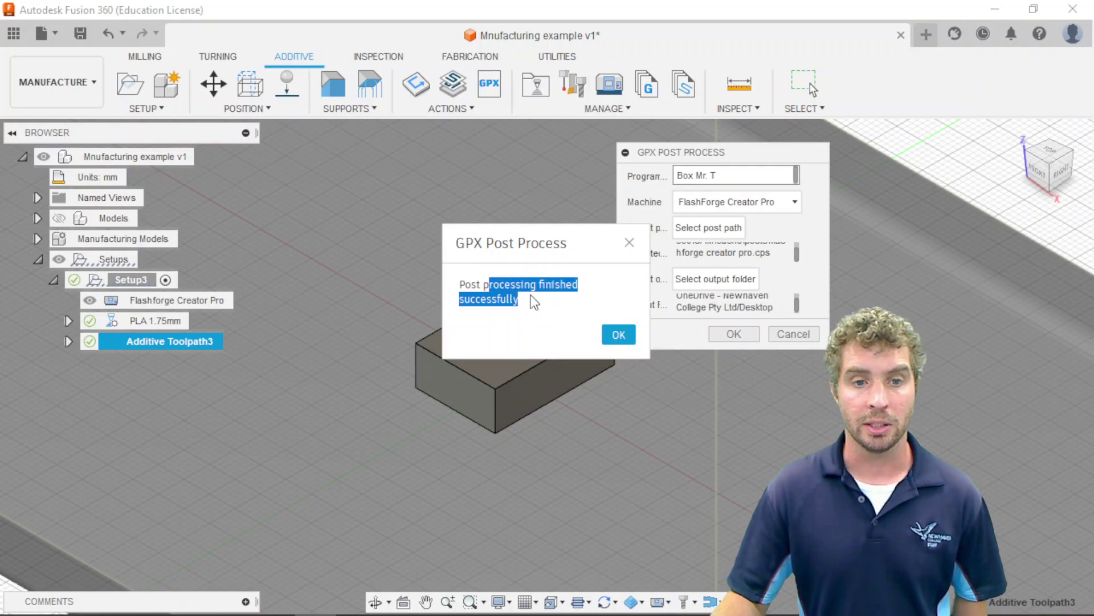
- Dismiss the GPX success message and dialog, then switch to File Explorer to check the output
click(551, 300)
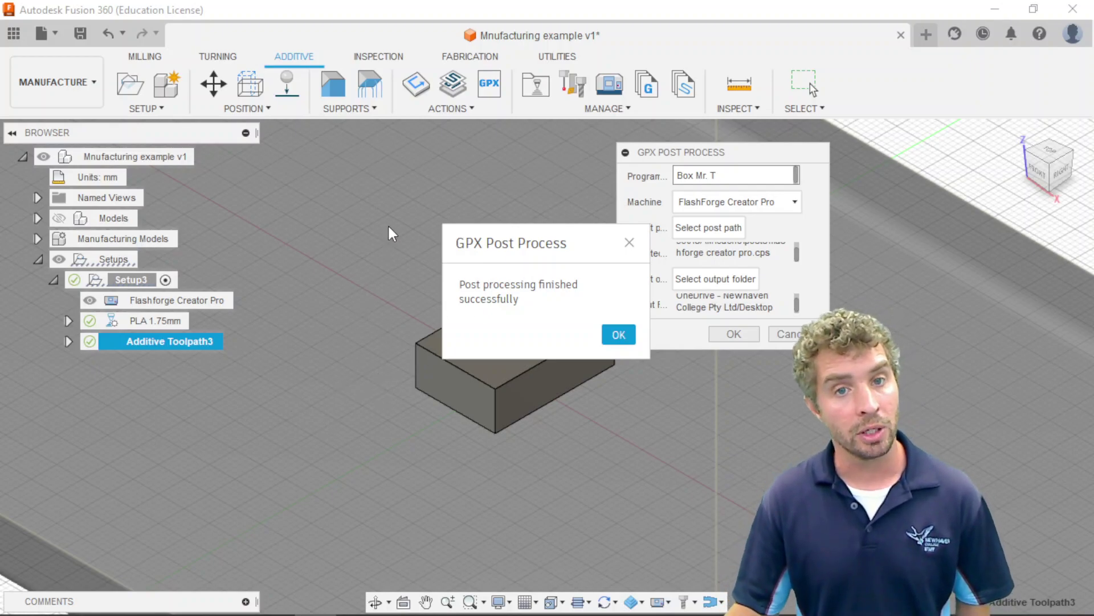
click(616, 336)
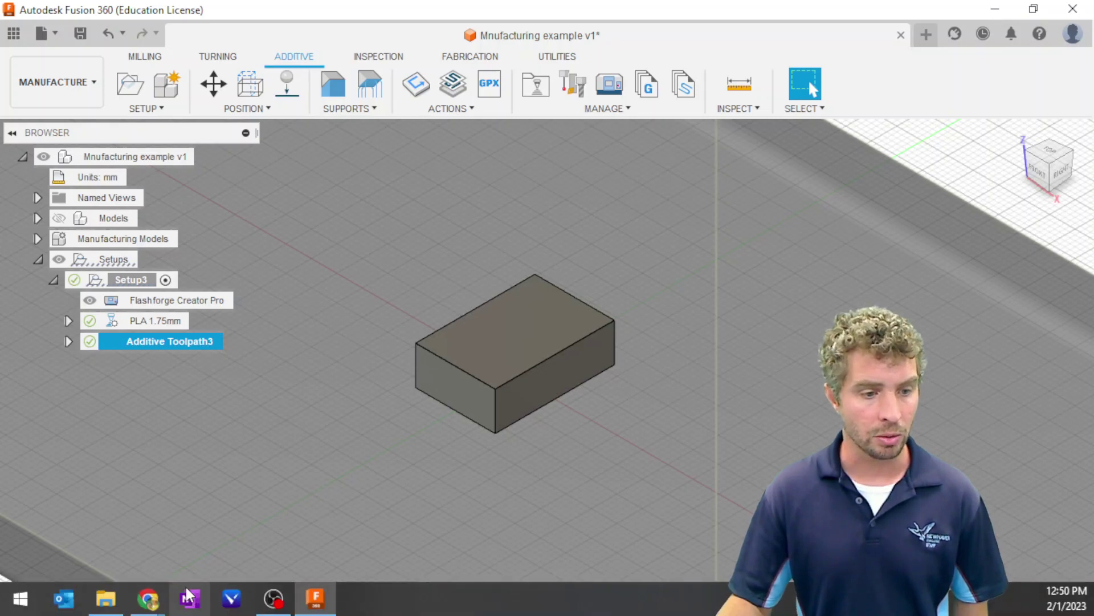
click(106, 599)
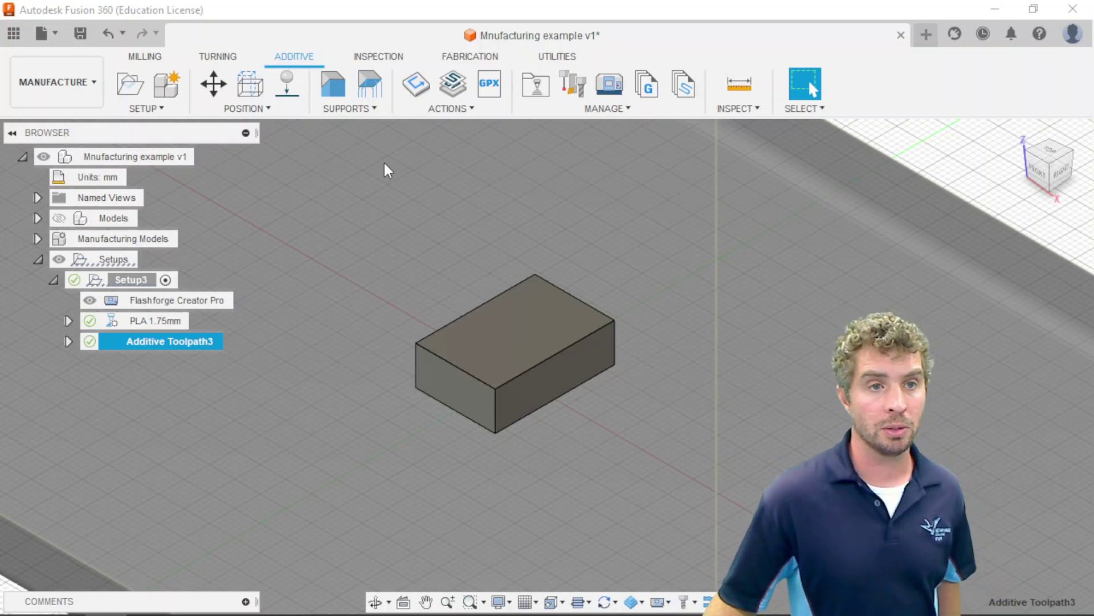
- Open the PLA 1.75mm print setting in the Print Setting Editor
right_click(165, 318)
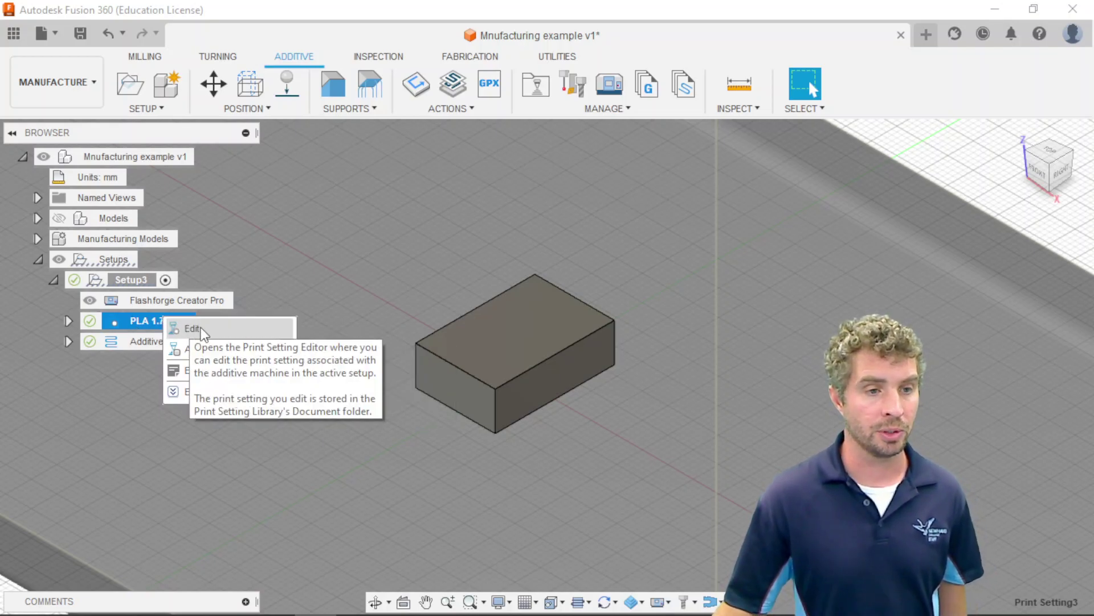
click(332, 335)
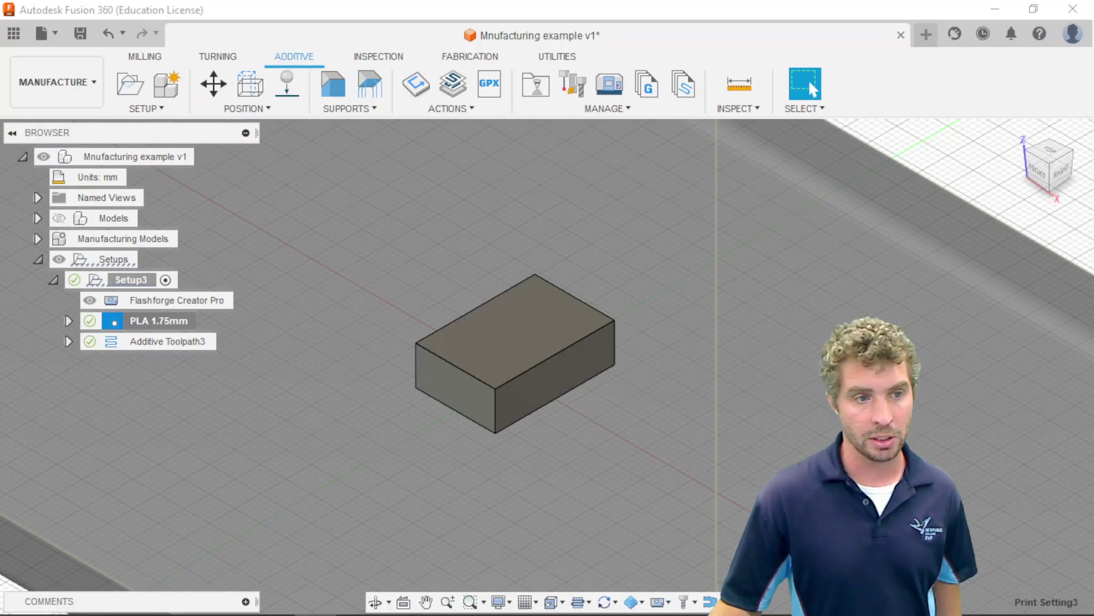
drag(572, 35, 540, 30)
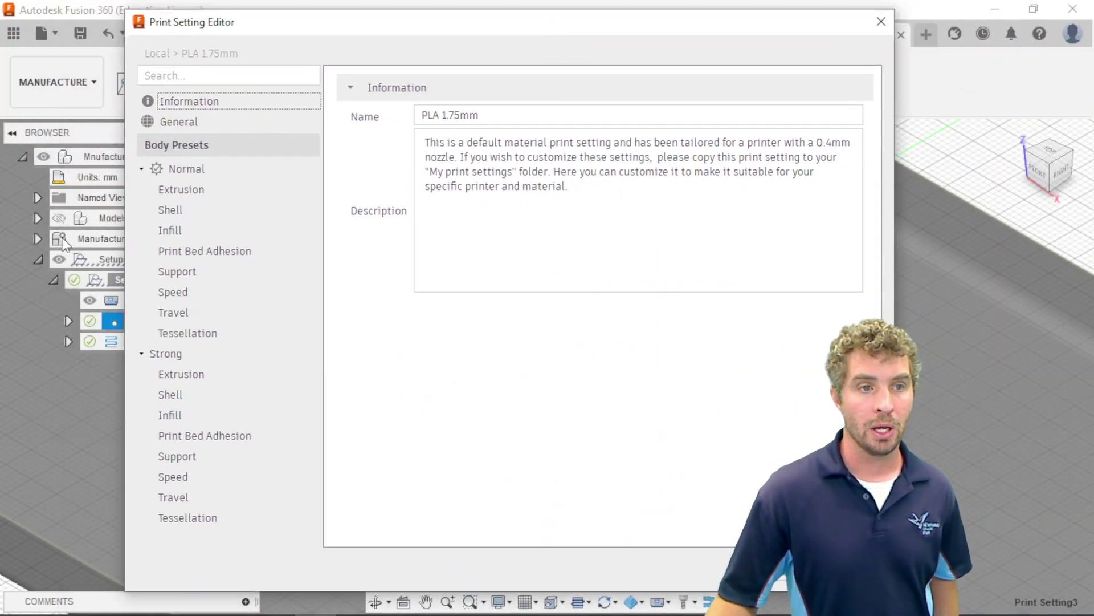
- Review the Normal preset's extrusion and extruder settings, keep Extruder 2, and show bed adhesion
click(270, 199)
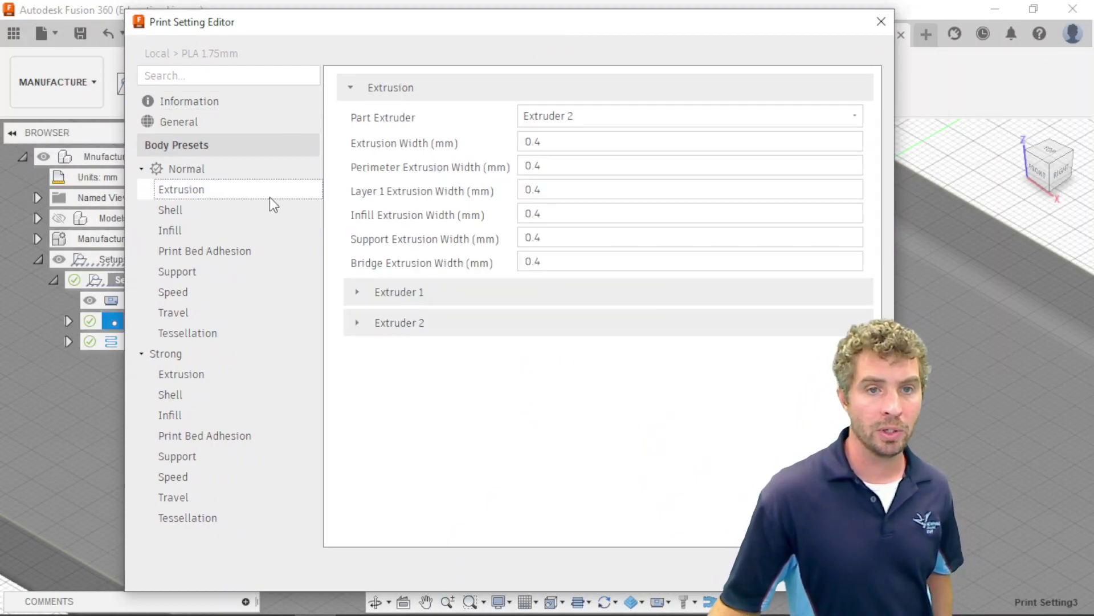
click(591, 114)
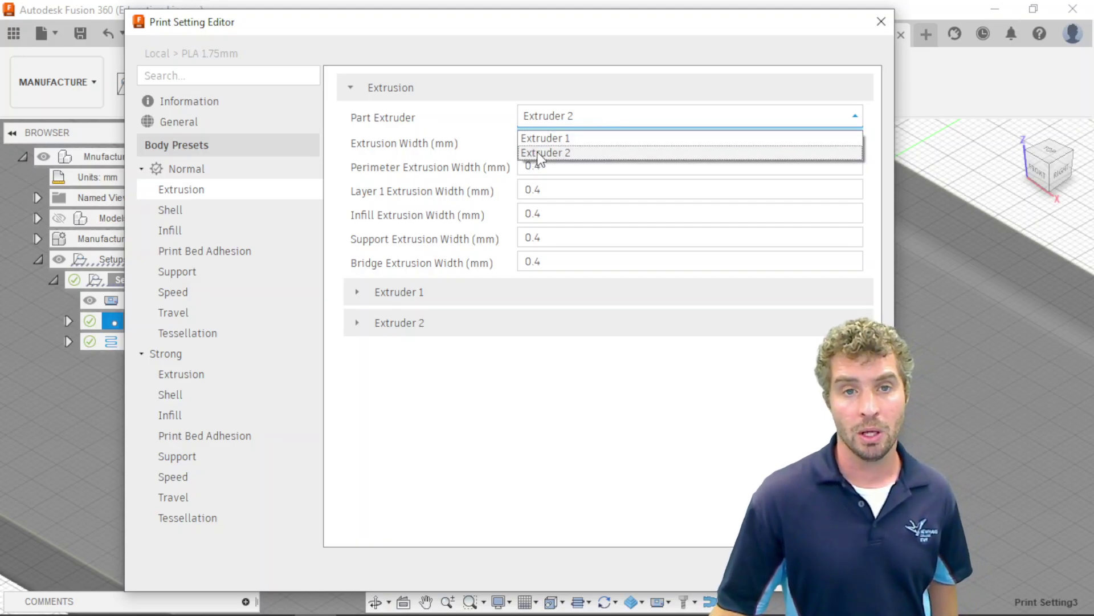
click(552, 67)
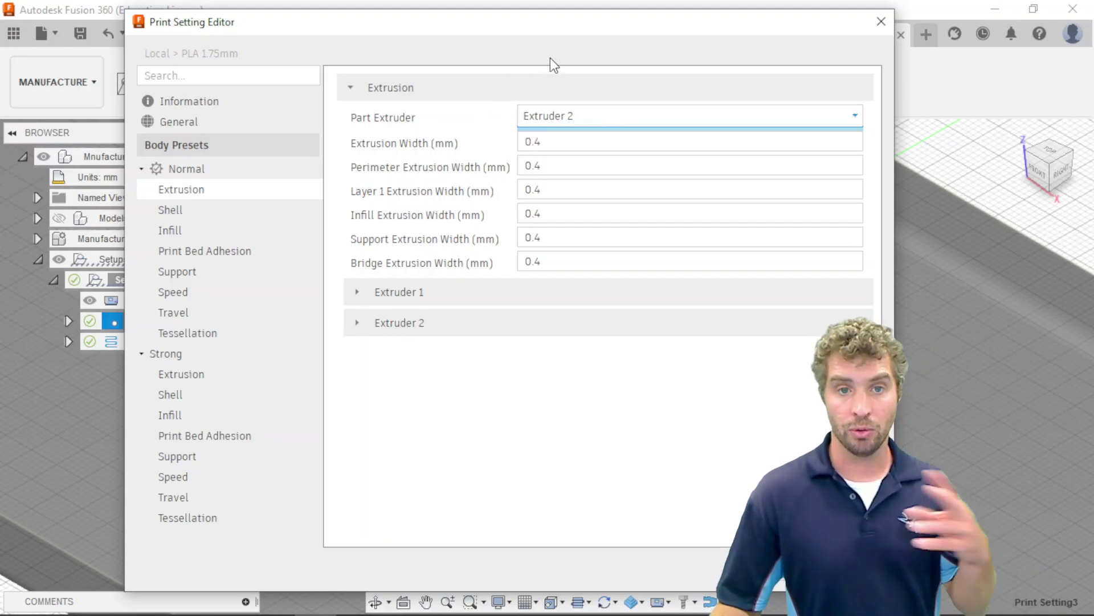
click(359, 294)
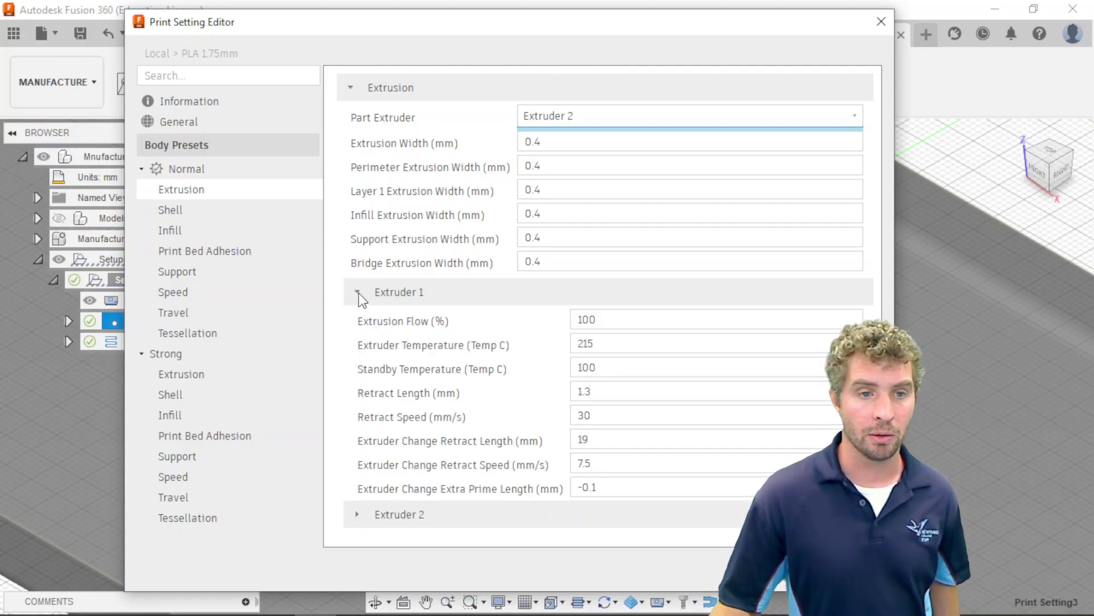
click(358, 293)
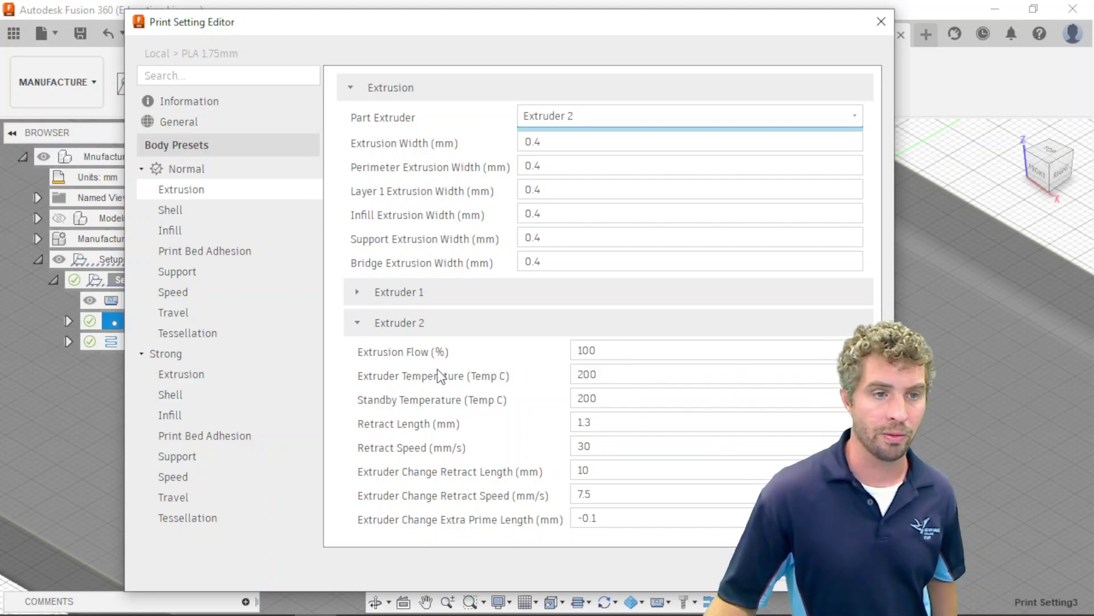
click(201, 248)
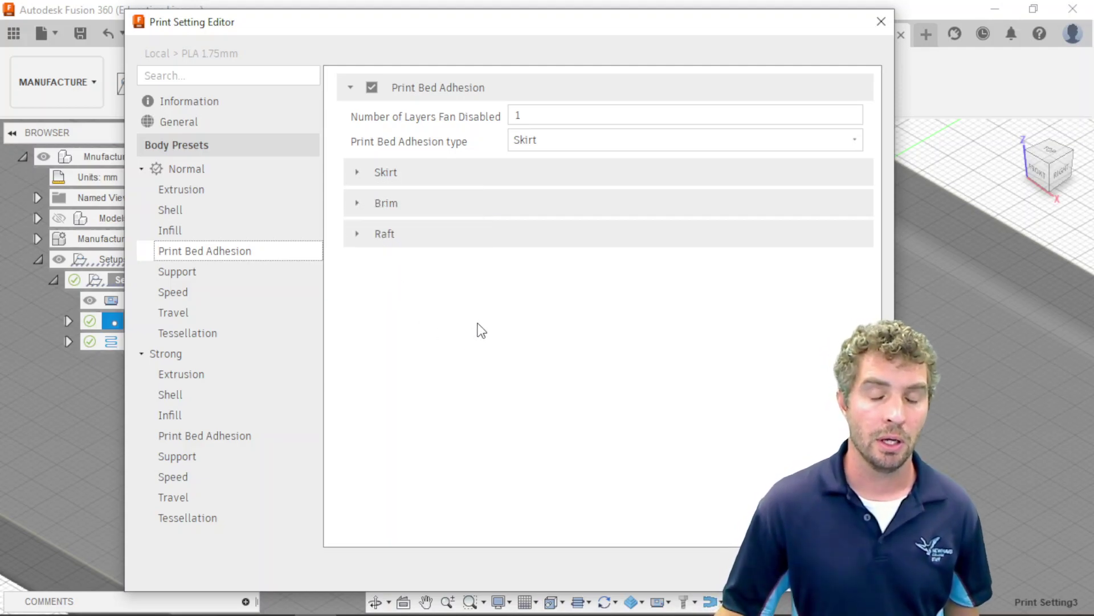
- Keep Skirt as the PLA 1.75mm bed adhesion type and close the Print Setting Editor
click(357, 173)
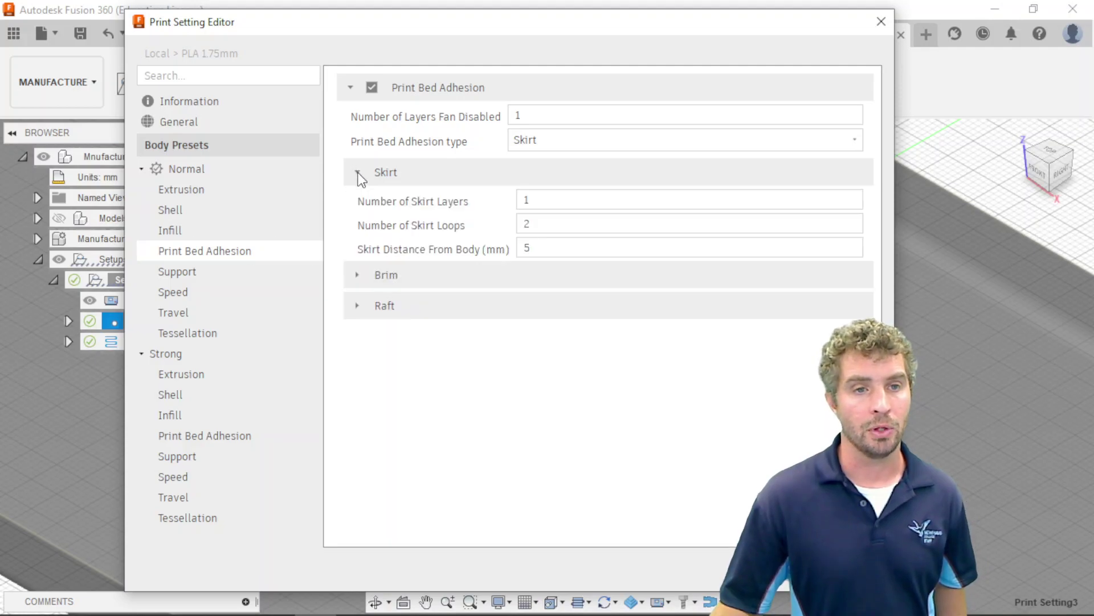
click(549, 140)
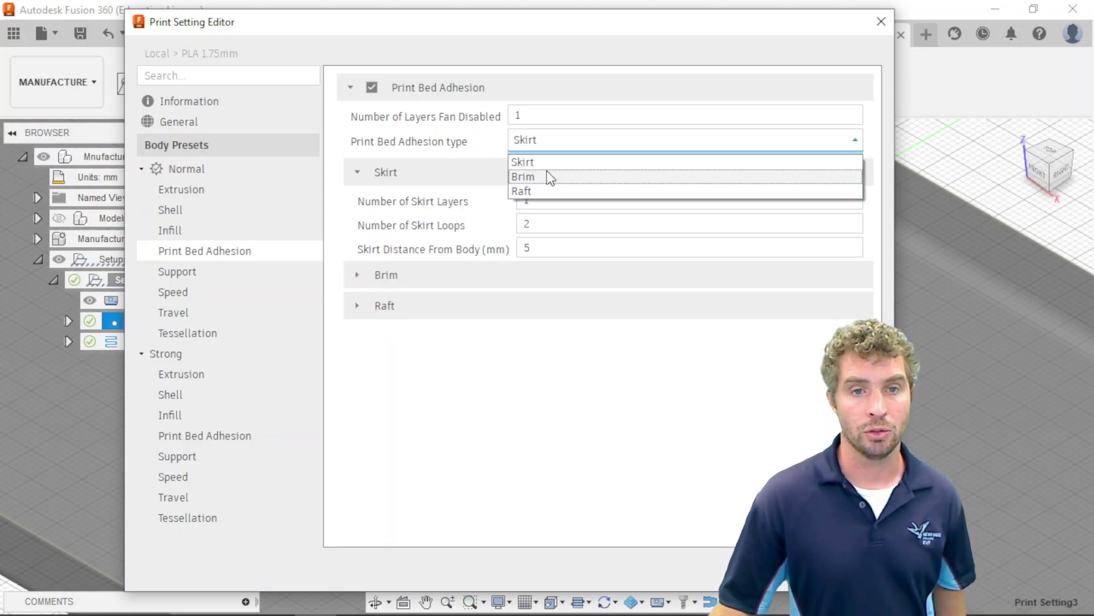
click(557, 161)
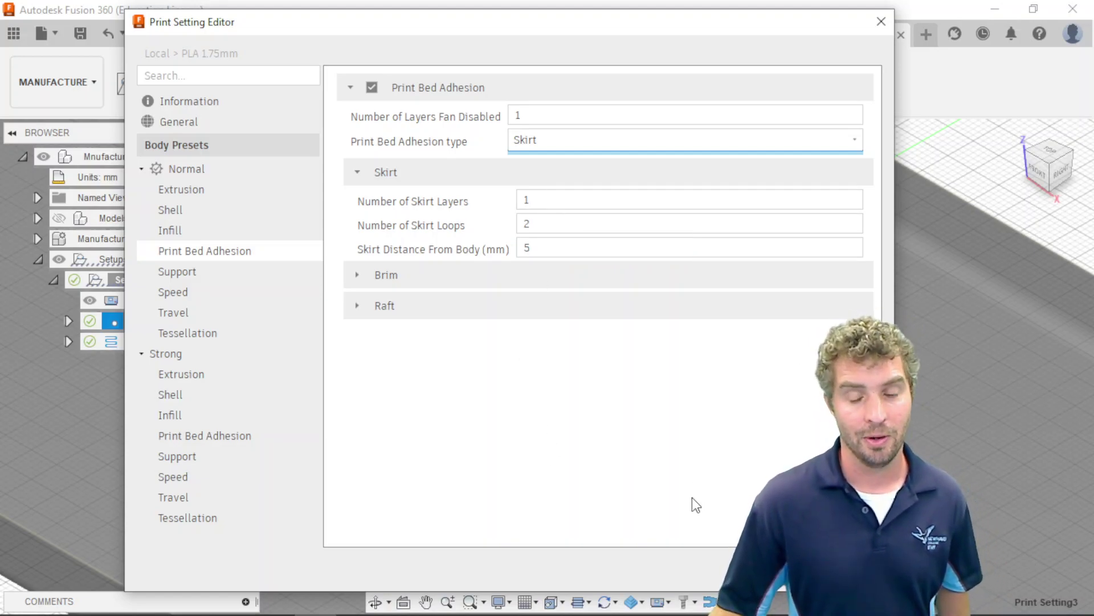
click(820, 571)
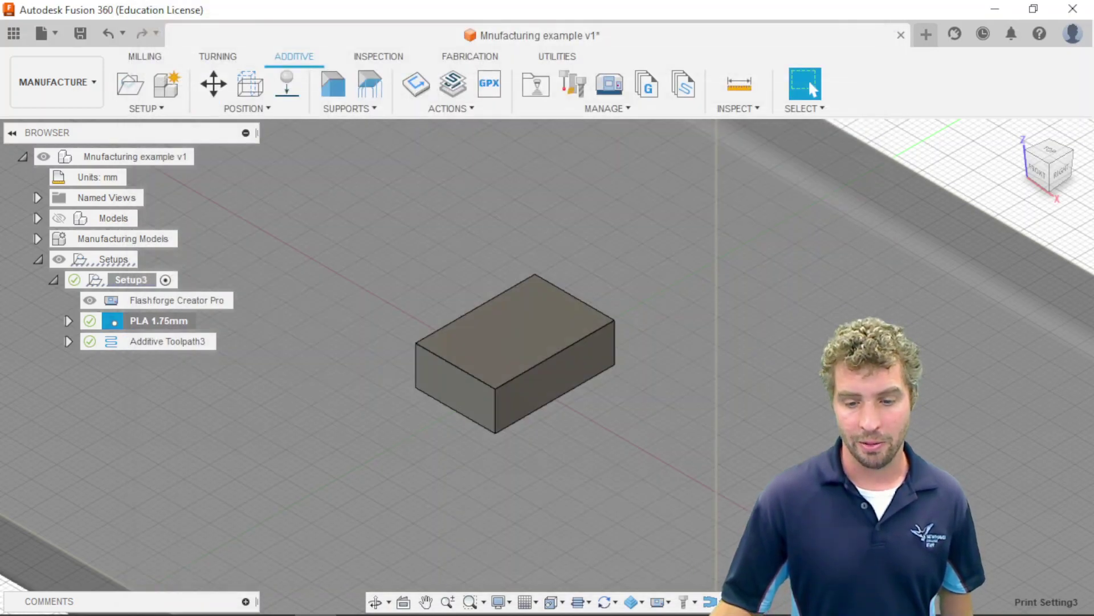